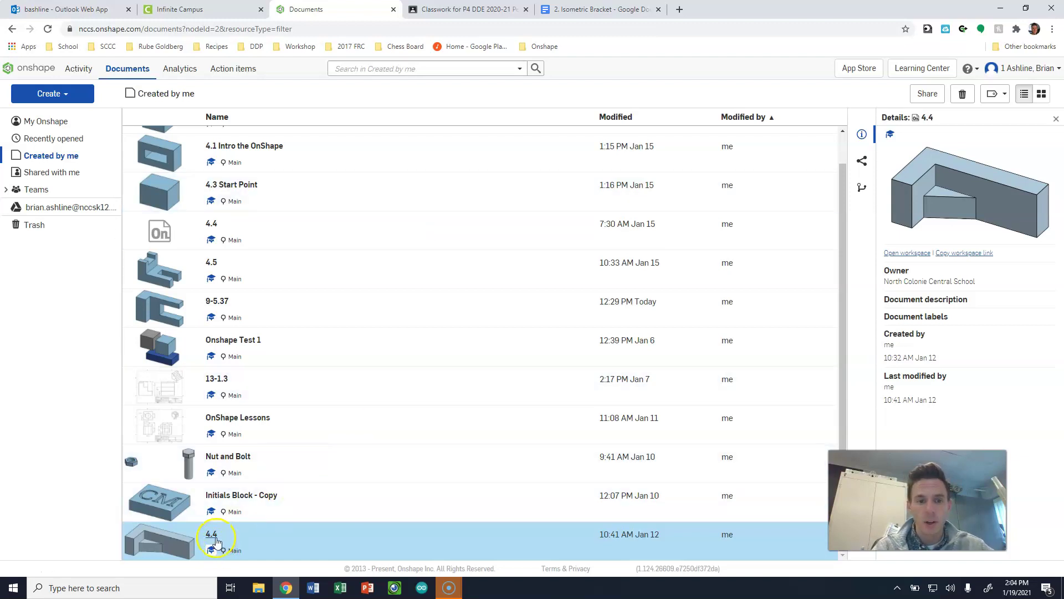
Open the 4.4 document to show the two-part bracket in Part Studio 1.
left_click(214, 539)
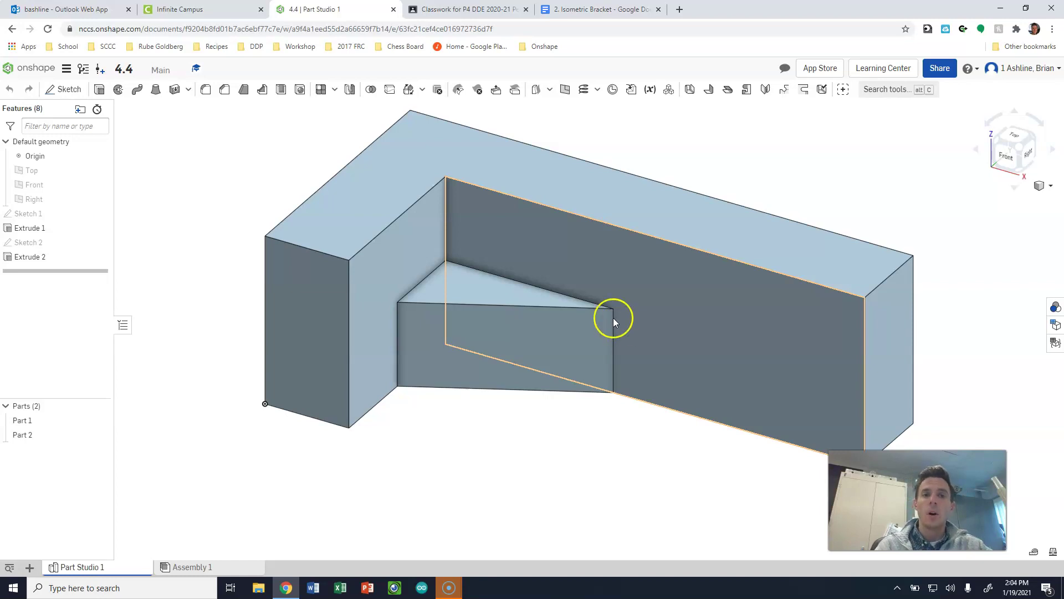
Check the Isometric Bracket reference drawing and the Classwork page, then return to the 4.4 Onshape document.
left_click(572, 12)
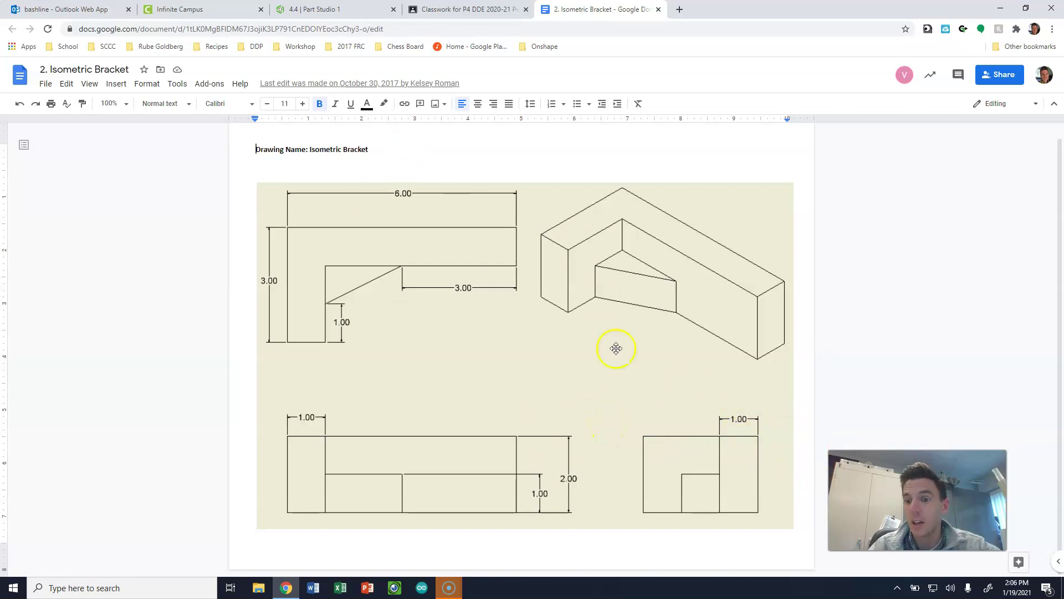
left_click(446, 16)
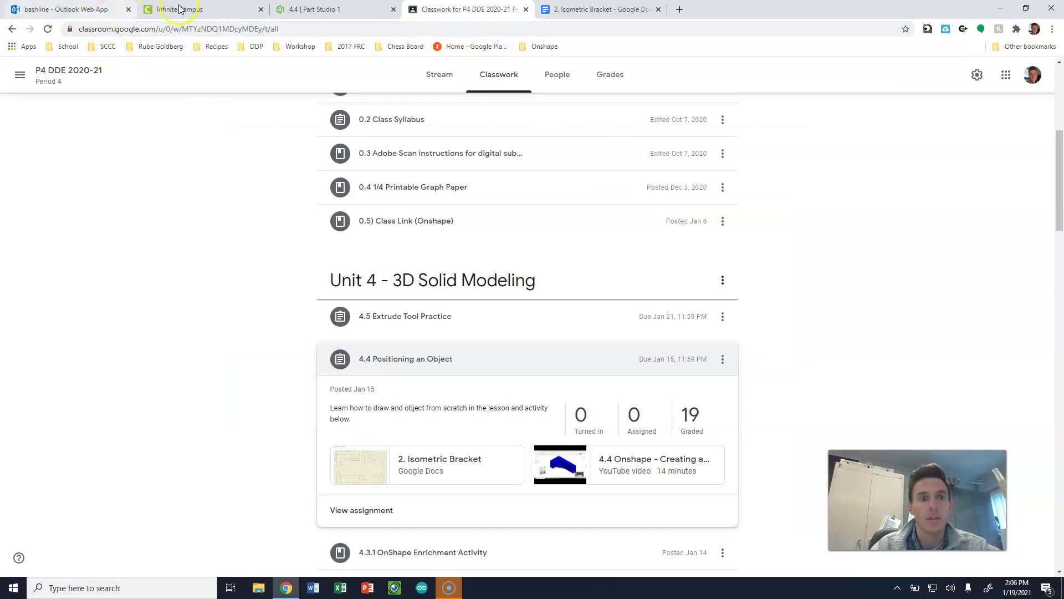
left_click(304, 12)
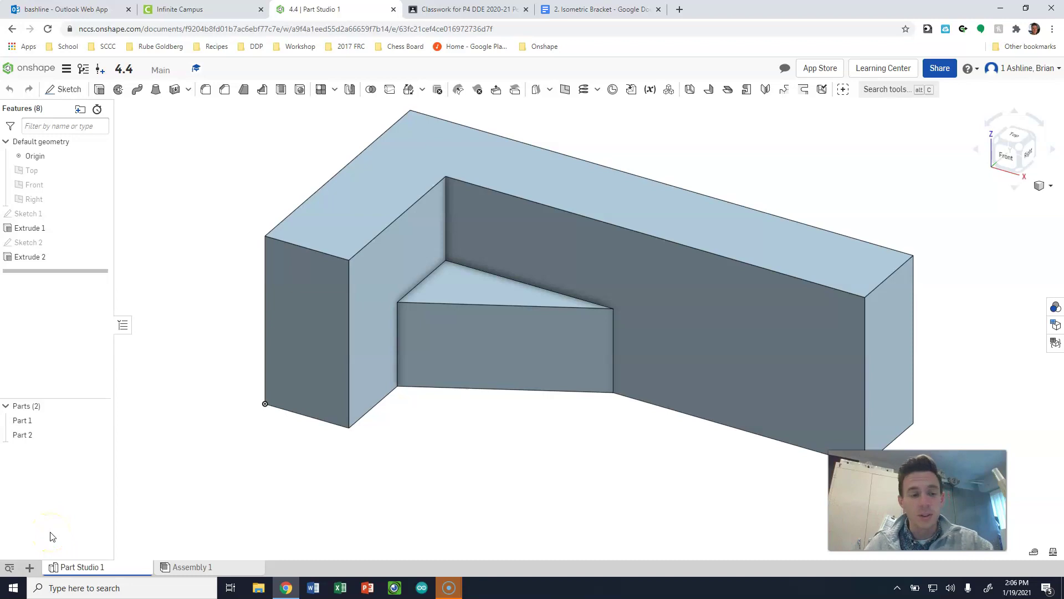
Start a new drawing from Onshape templates with No views, settling on landscape ANSI_A_INCH over the portrait template.
left_click(30, 567)
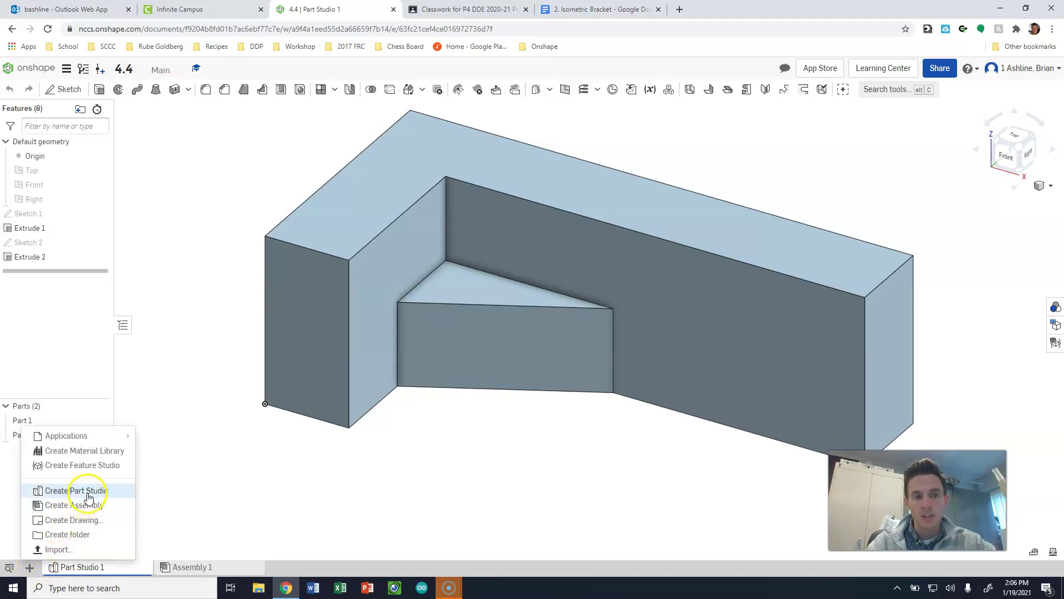
left_click(109, 519)
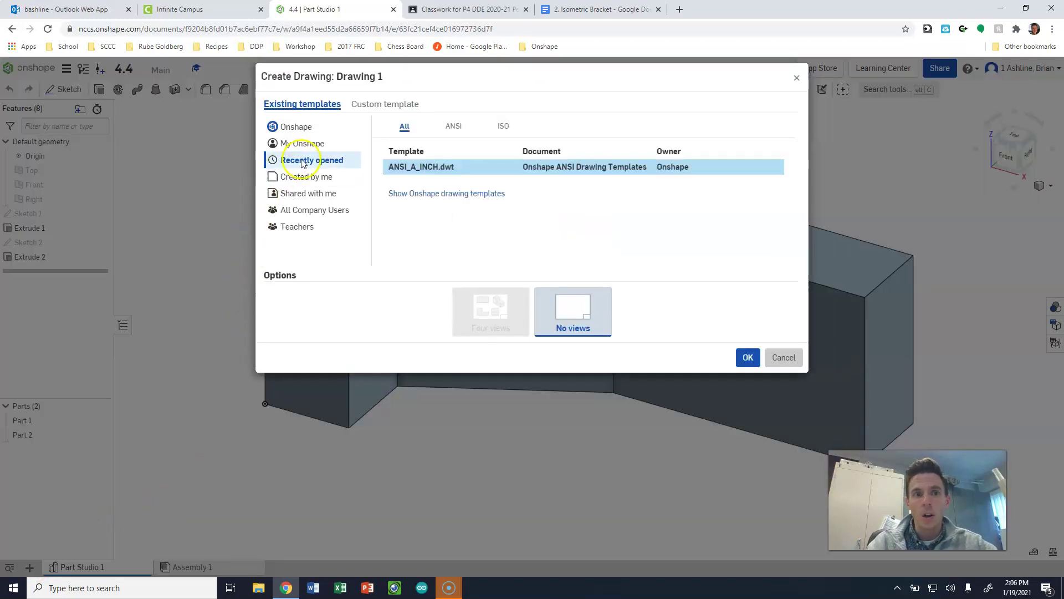
left_click(299, 129)
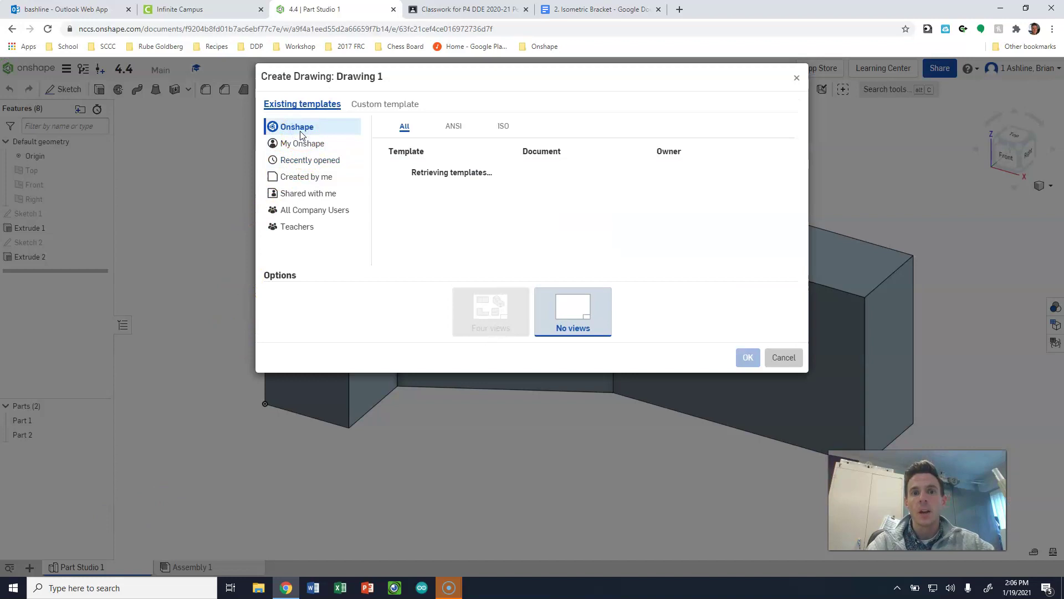
left_click(574, 338)
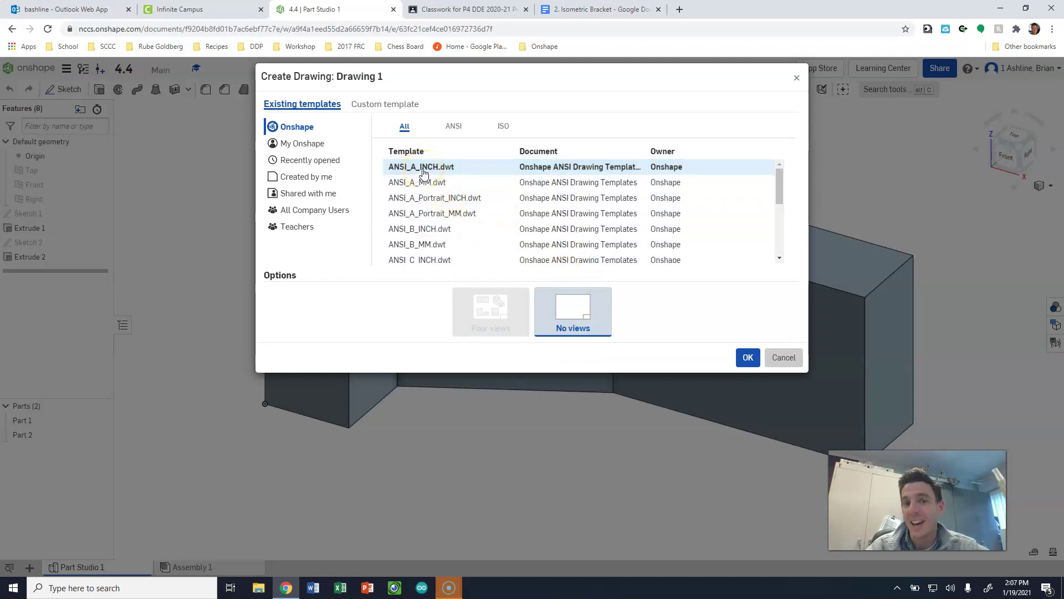
left_click(430, 205)
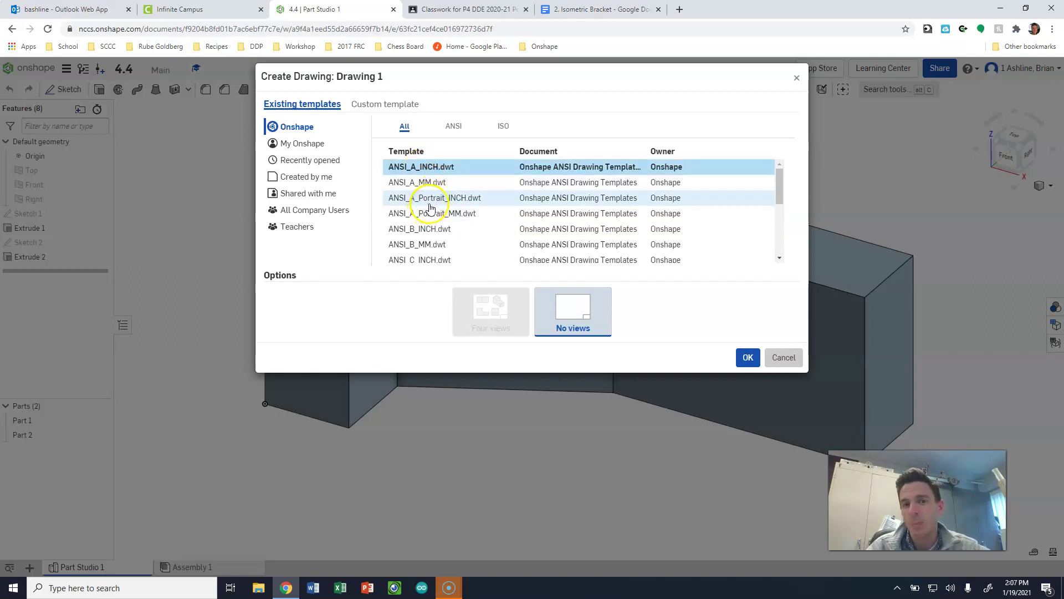
left_click(432, 175)
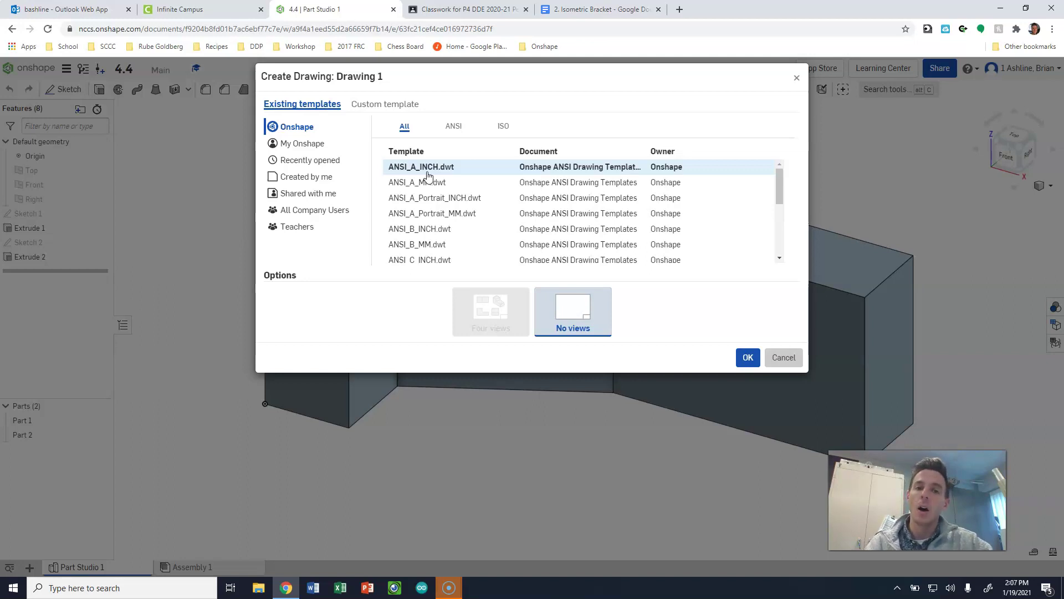
left_click(419, 199)
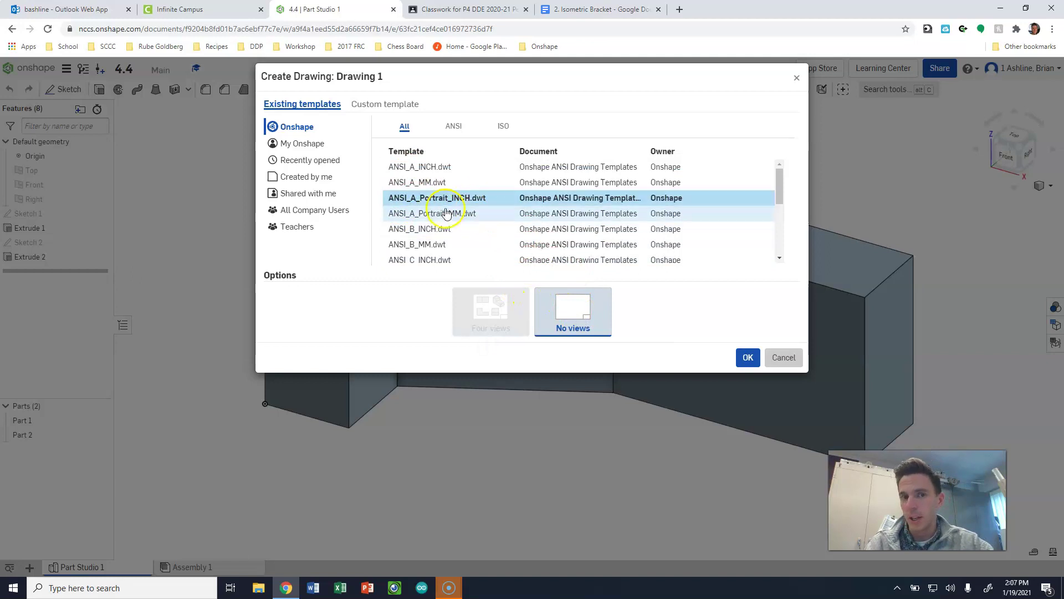
left_click(417, 169)
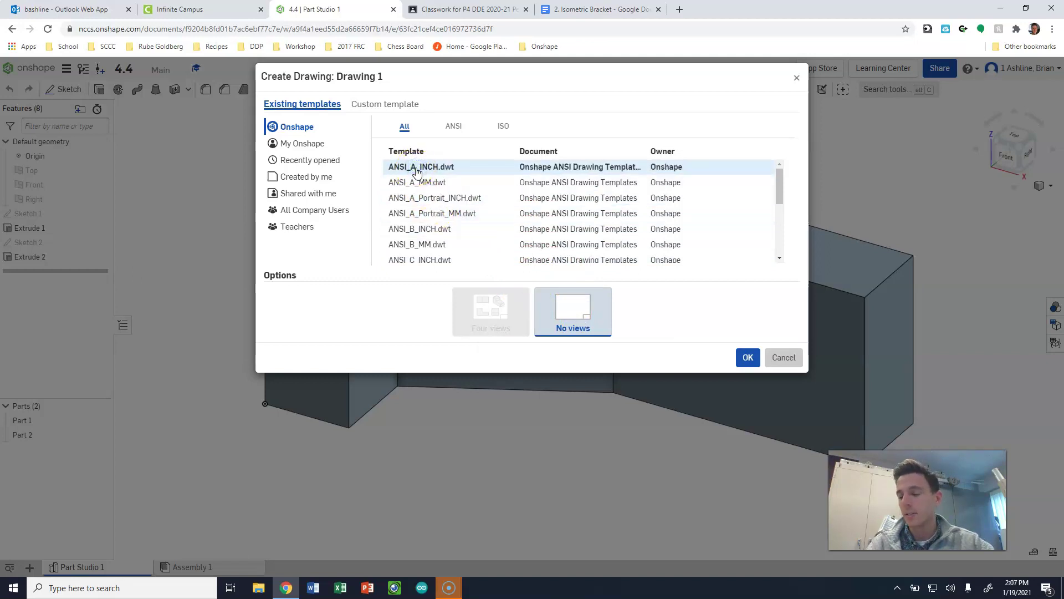
left_click(426, 203)
left_click(420, 169)
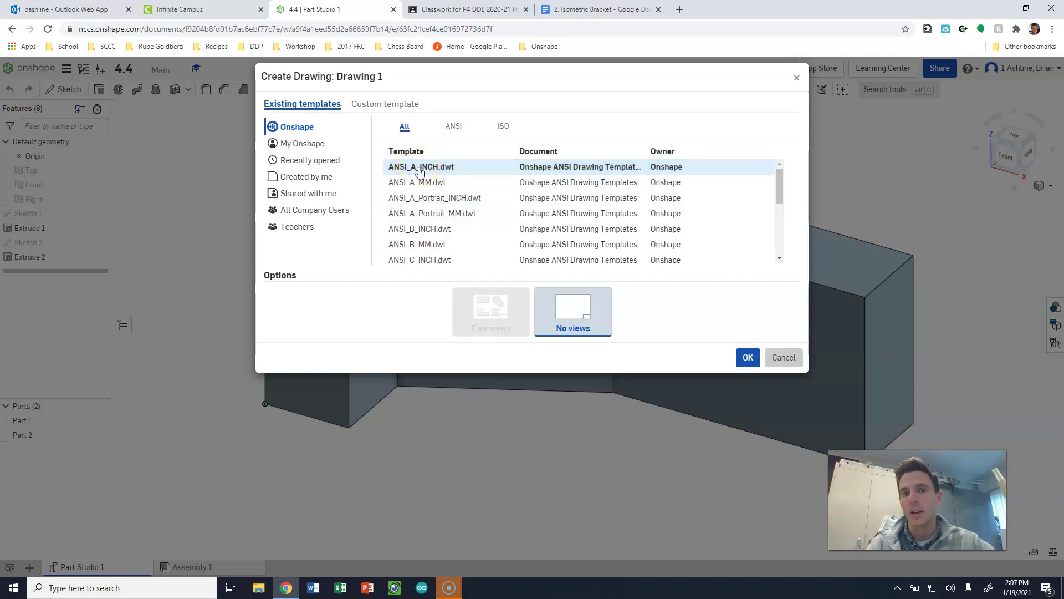
Create Drawing 1 with no preset views and bring up the view source list.
left_click(582, 333)
left_click(748, 357)
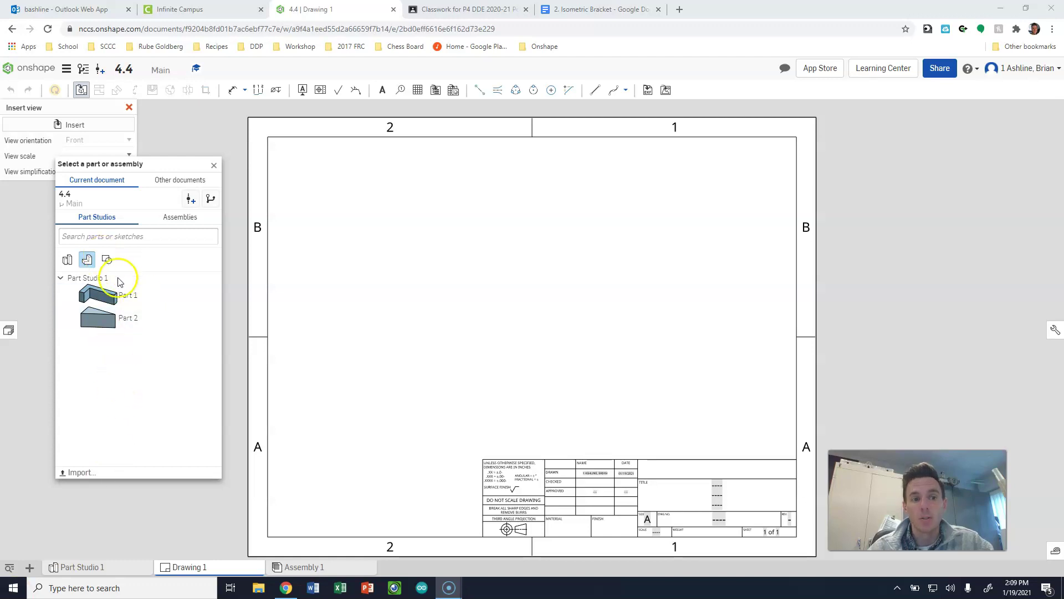
left_click(138, 538)
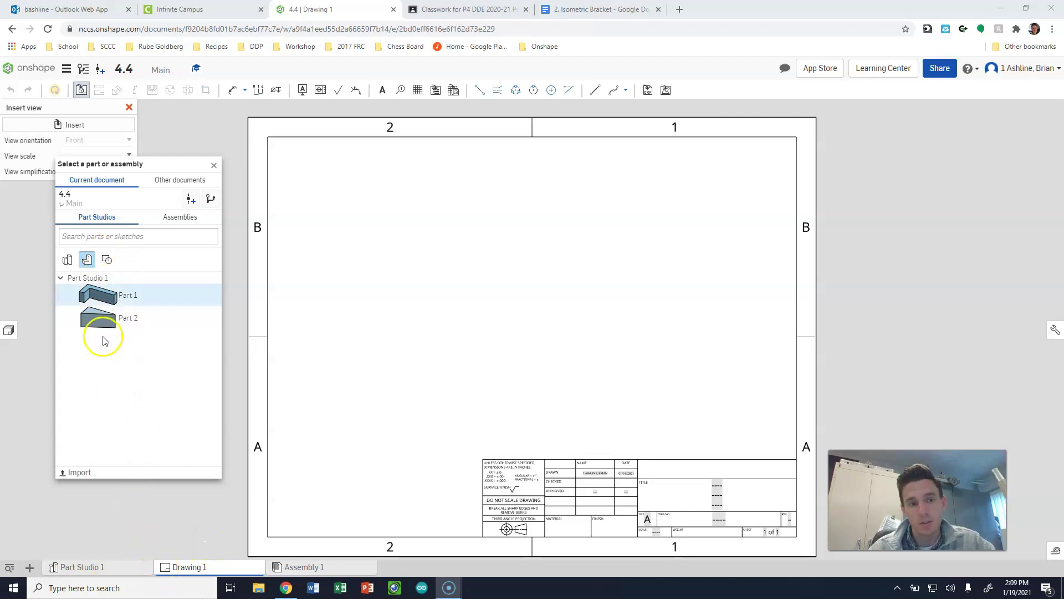
left_click(121, 298)
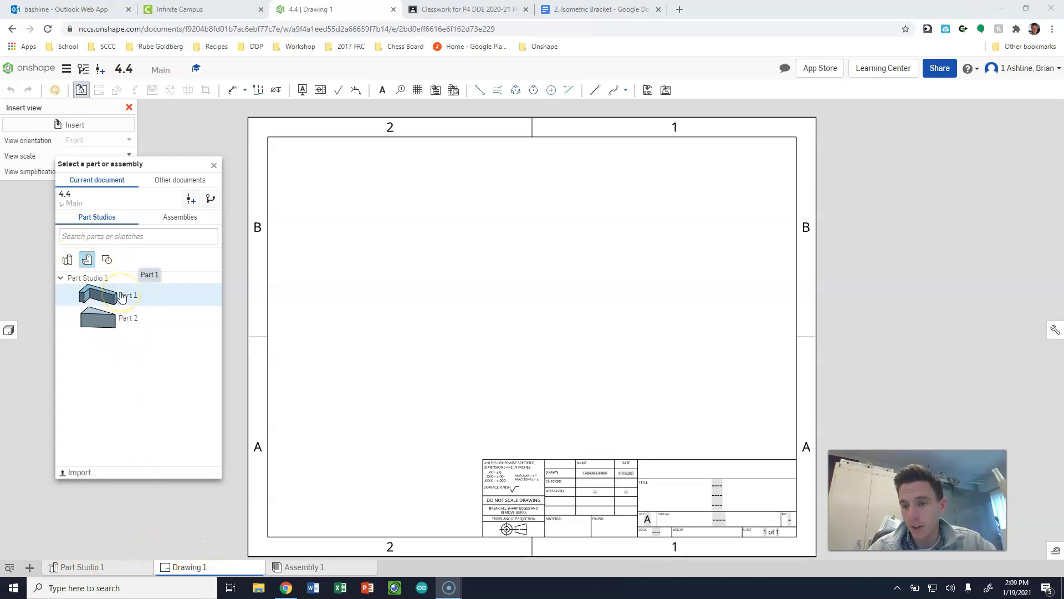
Filter sources to part studios and choose the whole Part Studio 1 for the front view.
left_click(88, 259)
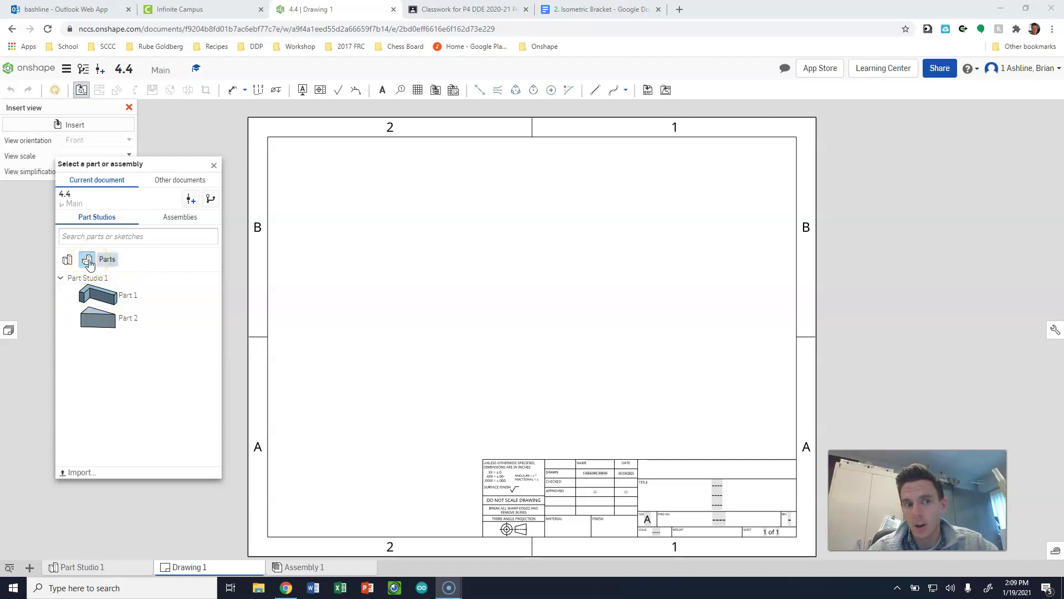
left_click(68, 261)
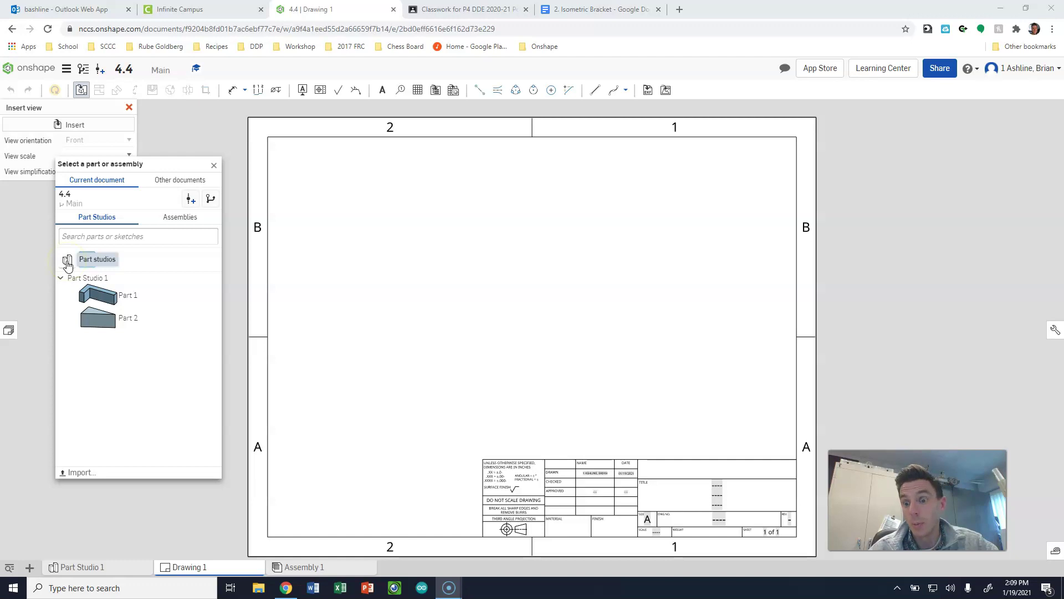
left_click(100, 285)
left_click(67, 261)
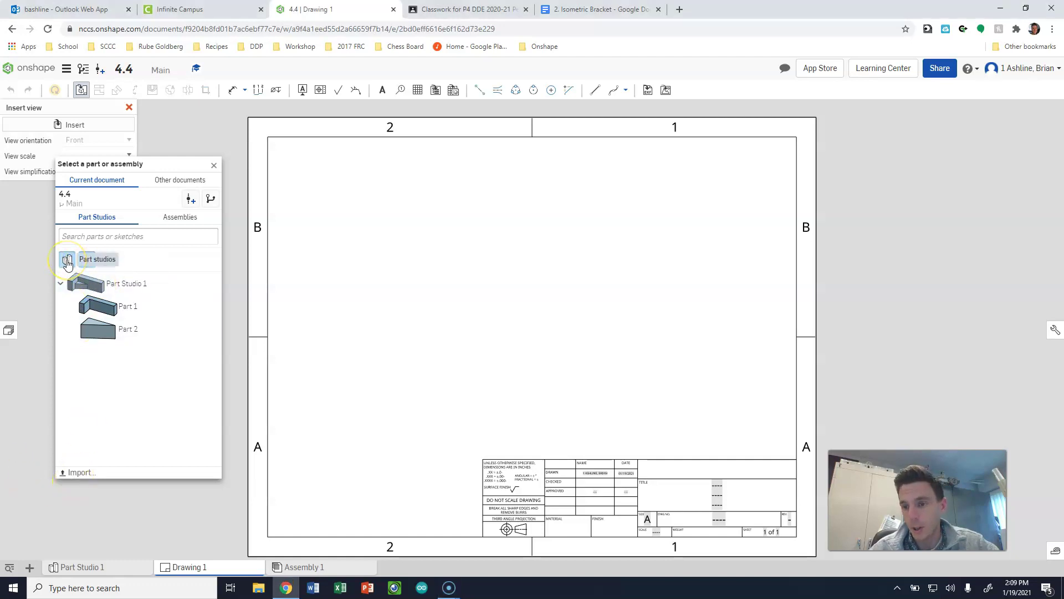
left_click(81, 286)
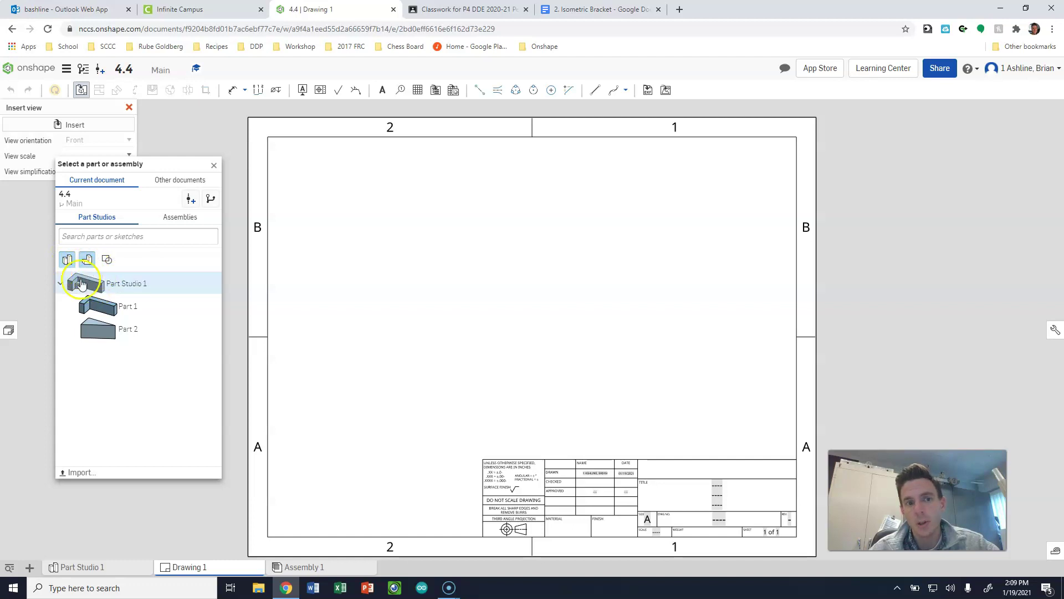
left_click(64, 286)
left_click(62, 286)
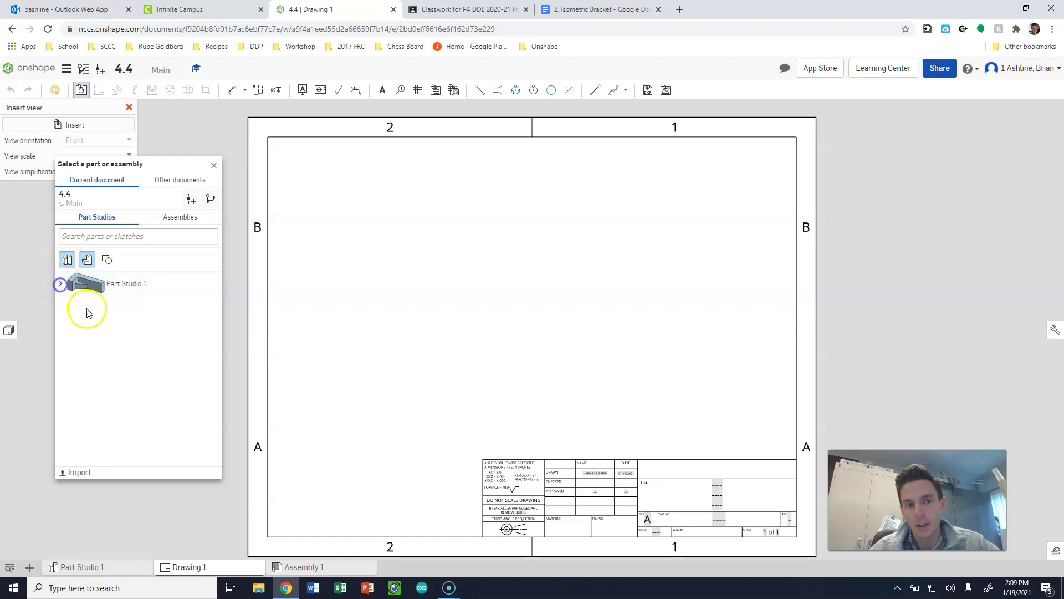
left_click(63, 286)
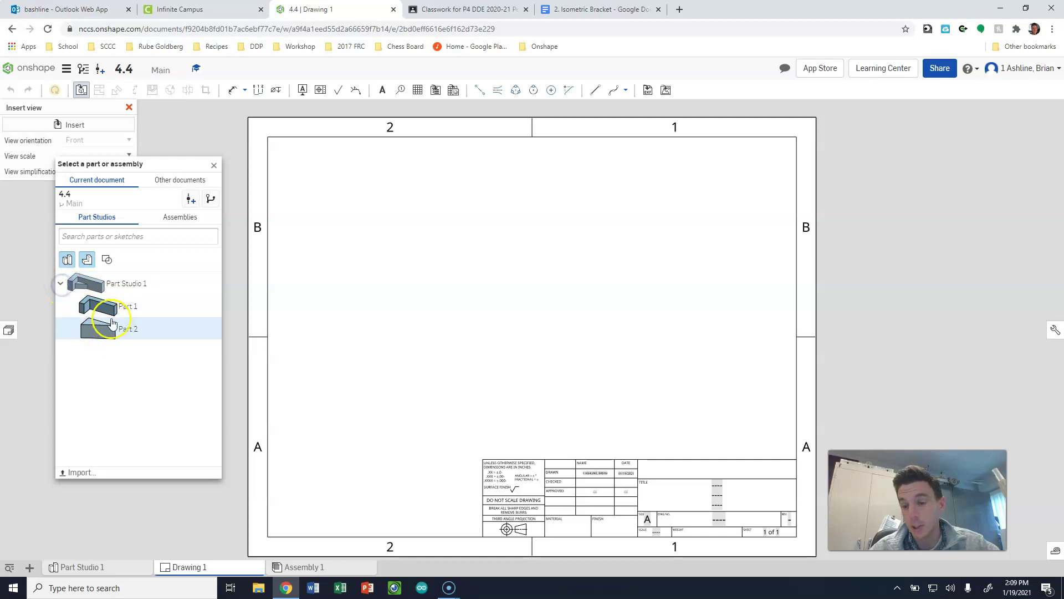
left_click(59, 281)
left_click(63, 286)
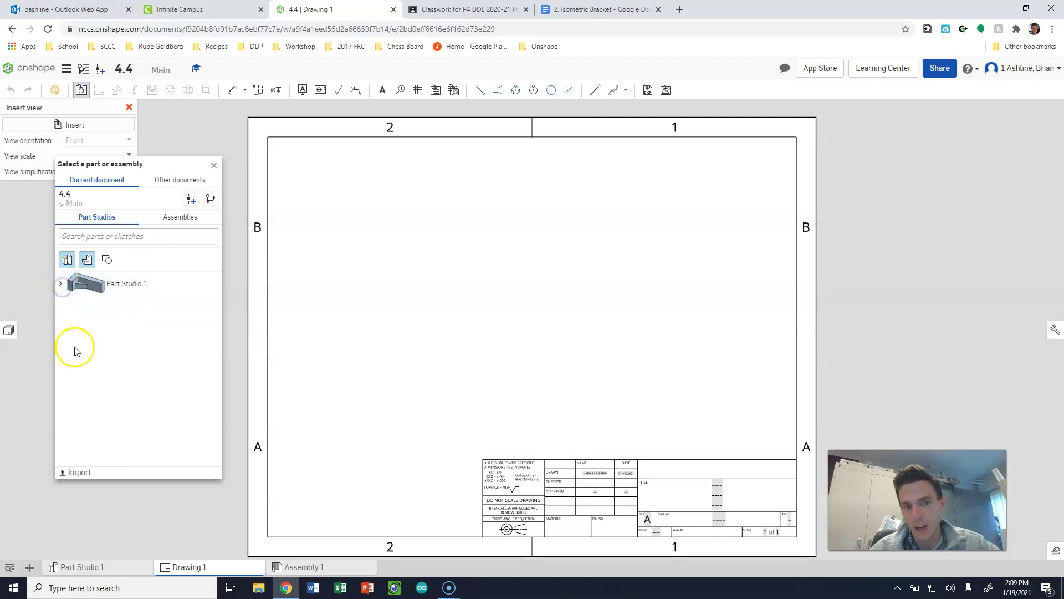
left_click(112, 288)
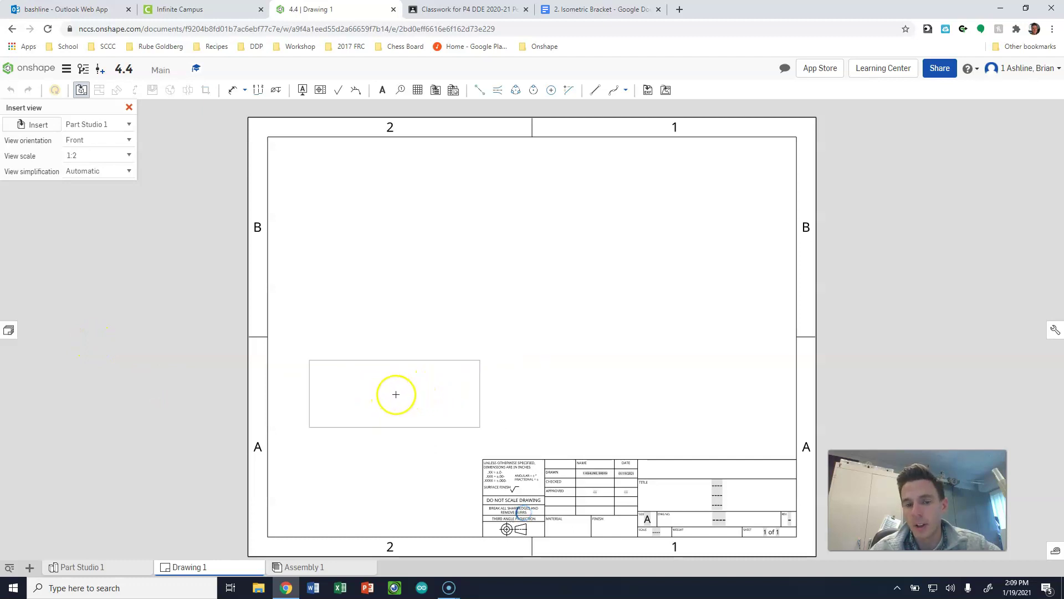
Place the front view lower left, project a top view above it, and cancel an extra insert.
left_click(399, 399)
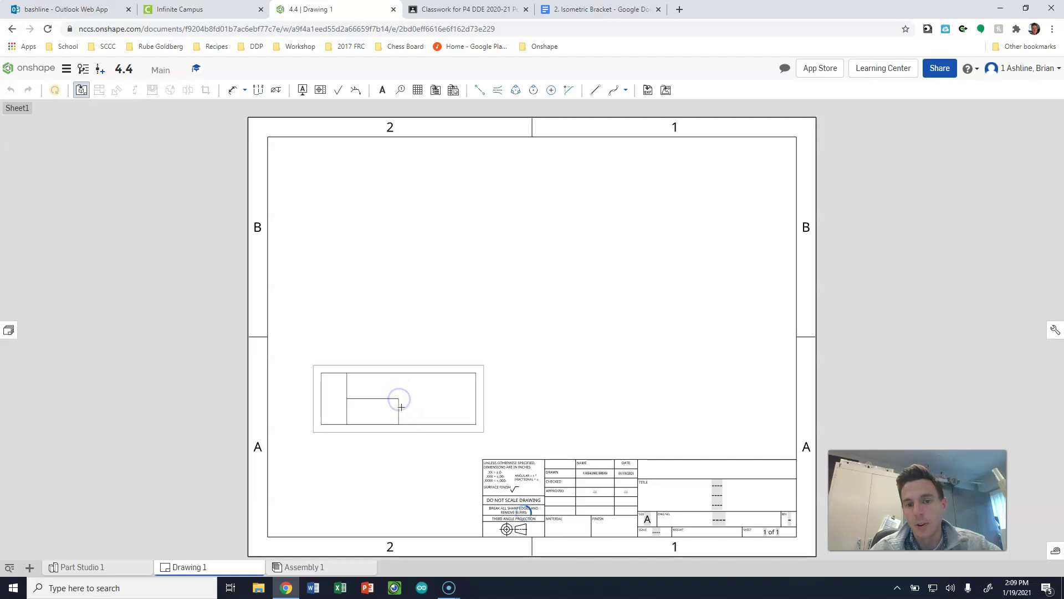
left_click_drag(403, 401, 399, 230)
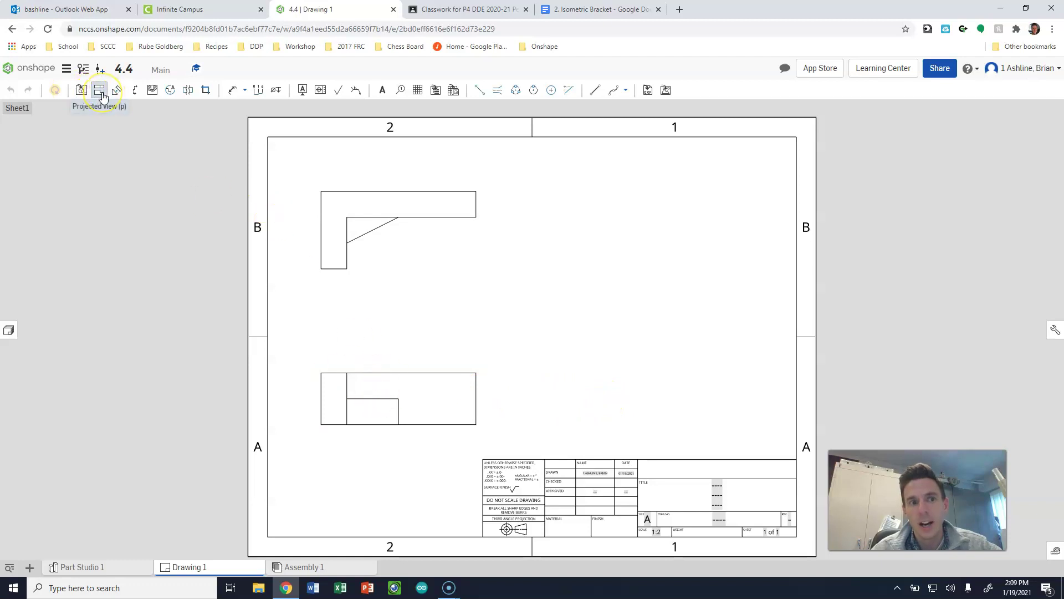
left_click(81, 91)
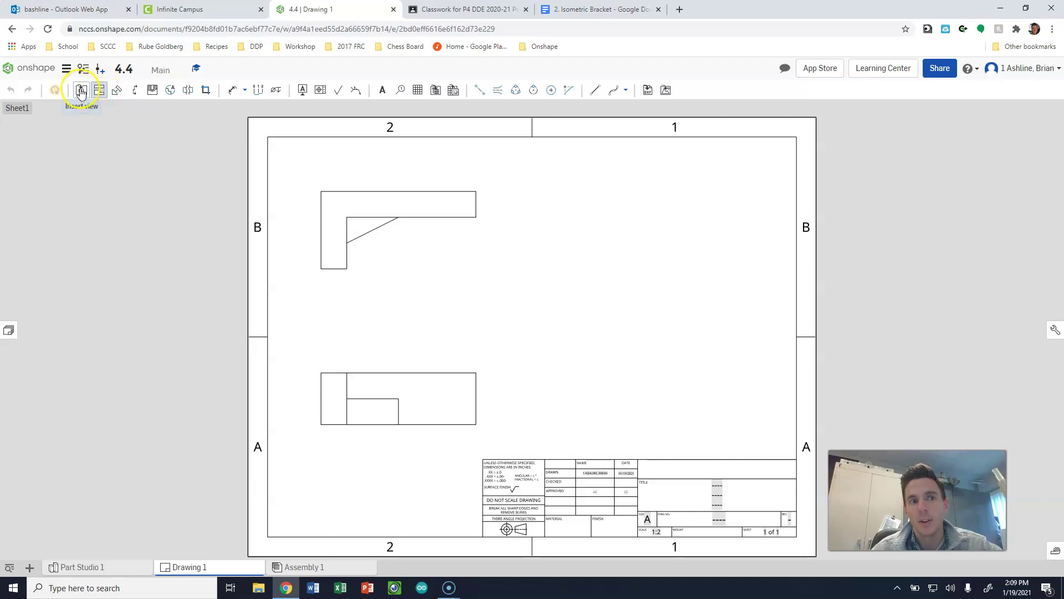
left_click(81, 91)
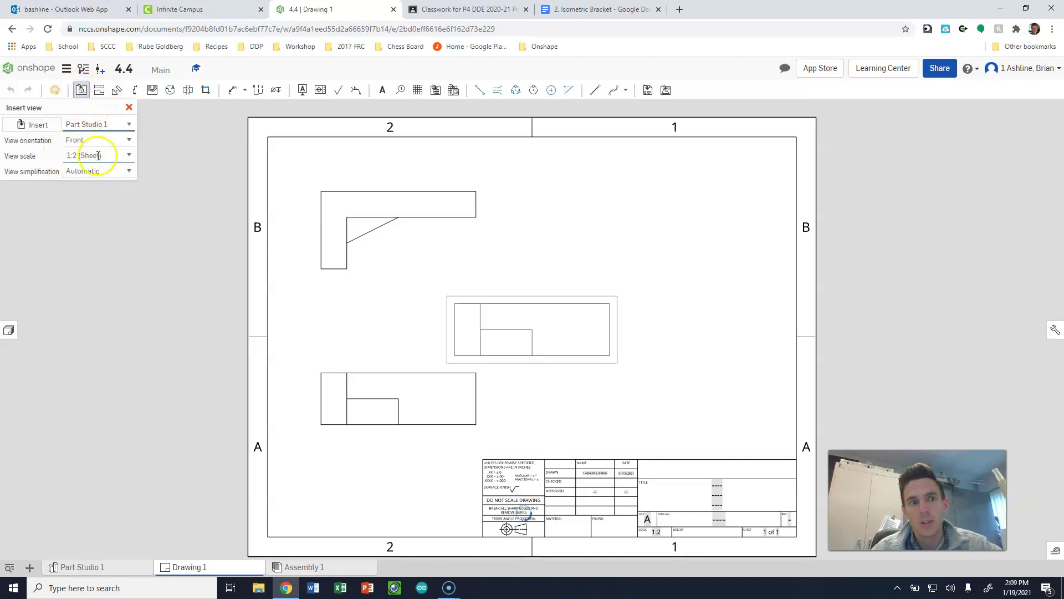
left_click(34, 124)
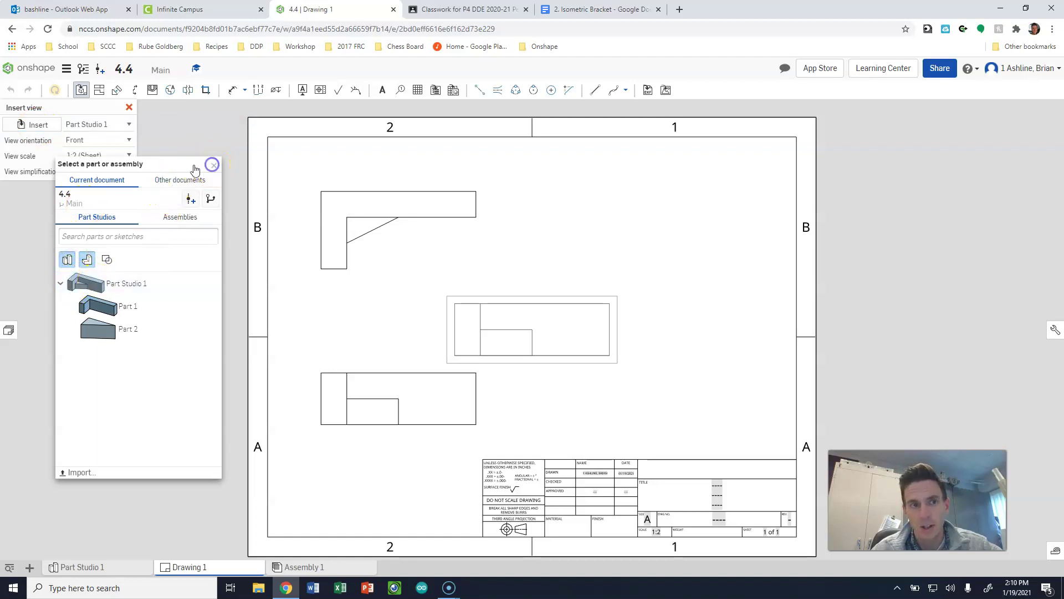
left_click(213, 165)
left_click(128, 109)
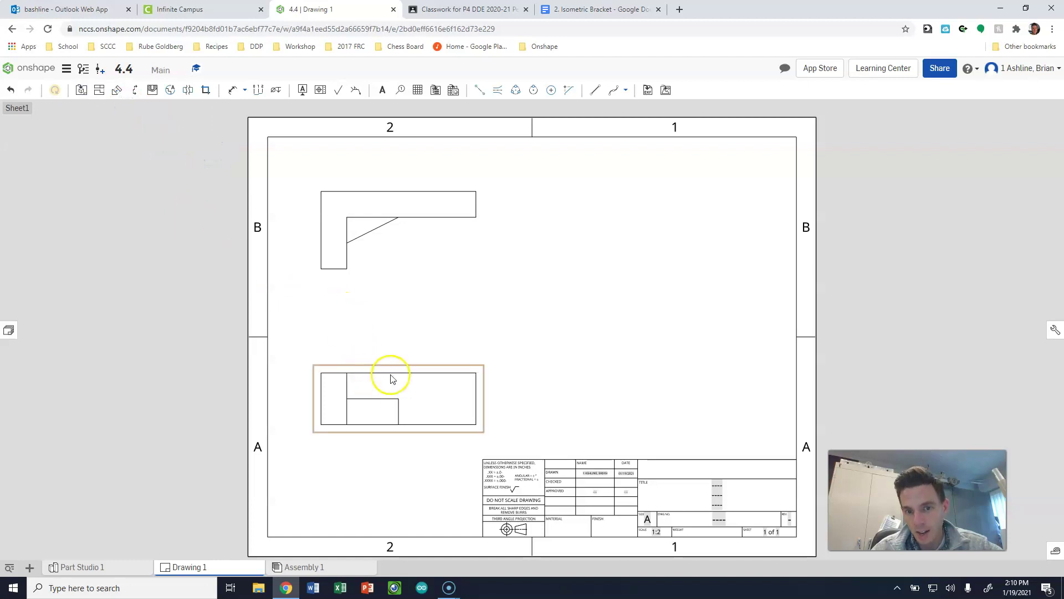
Project a right-side view beside the front view and an isometric view in the upper right.
left_click(99, 94)
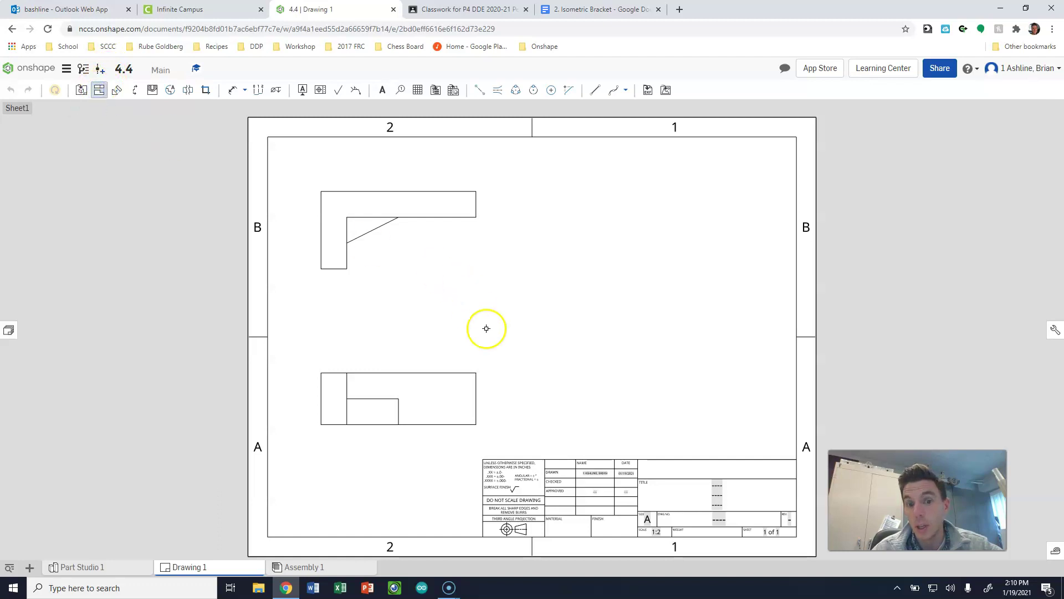
left_click(461, 395)
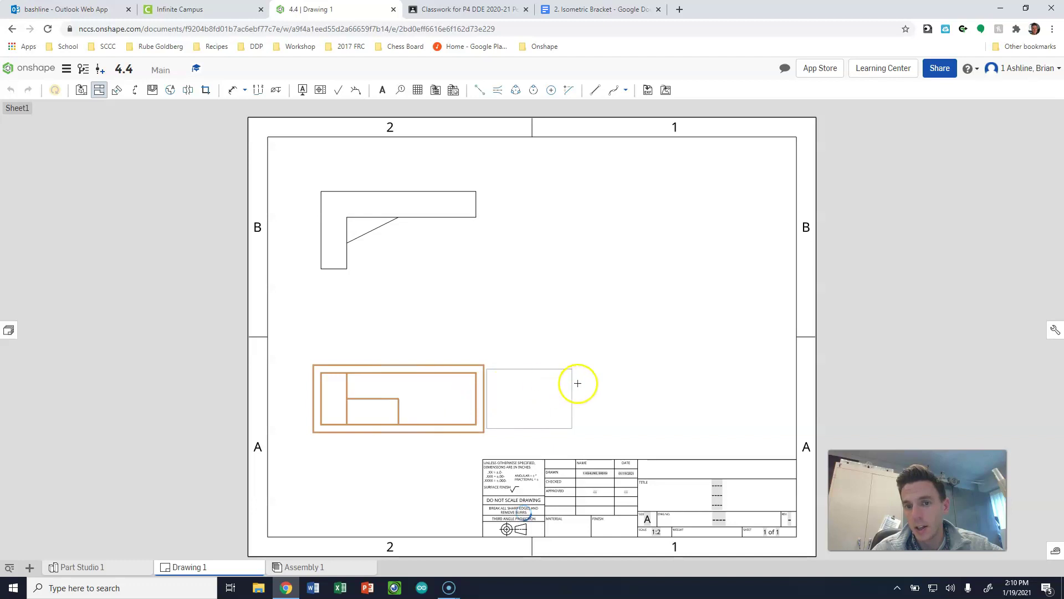
left_click(636, 375)
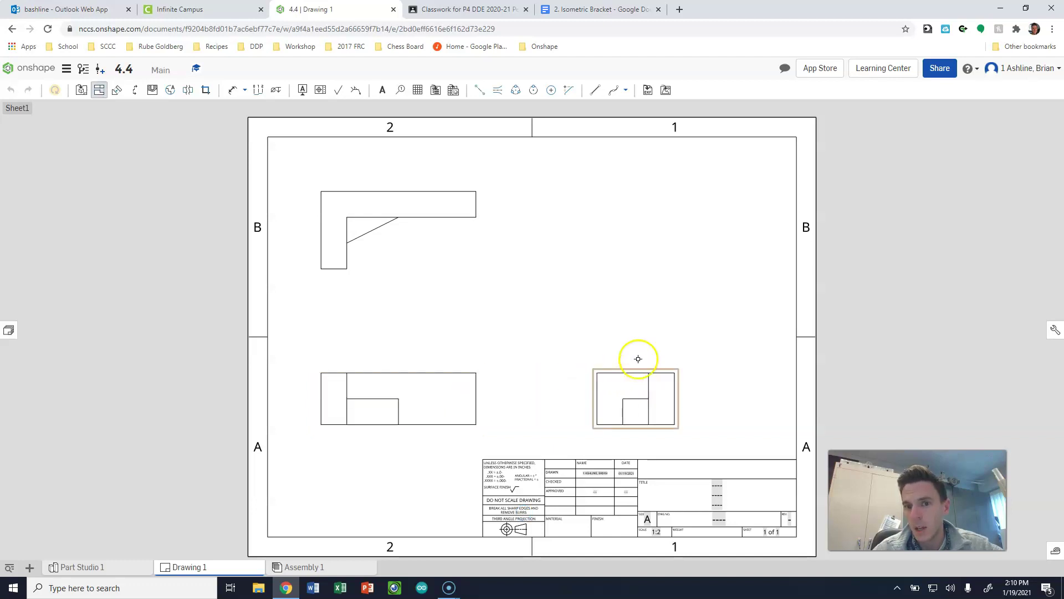
left_click(449, 392)
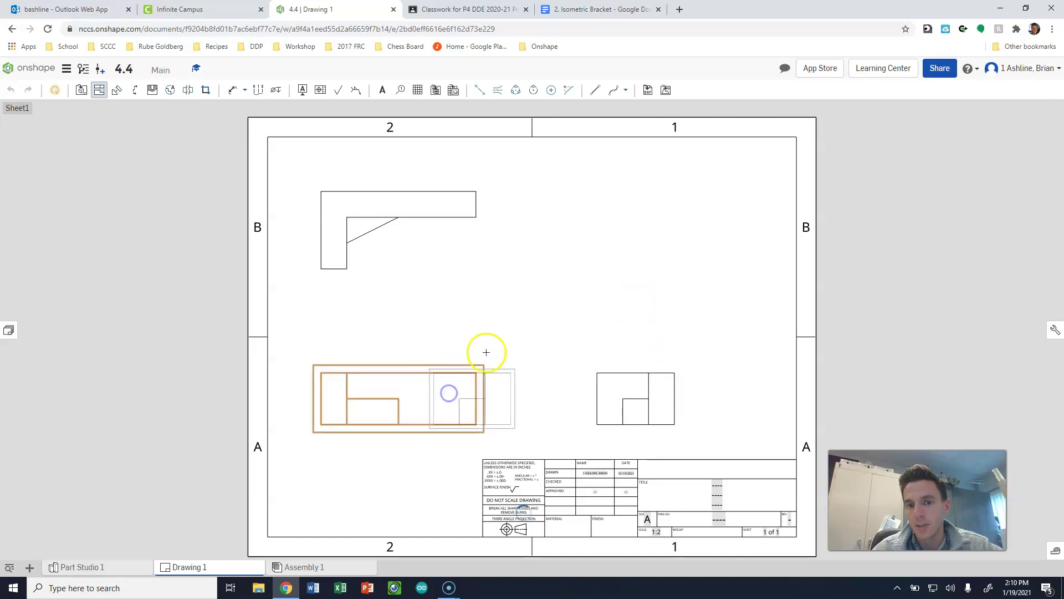
left_click(655, 230)
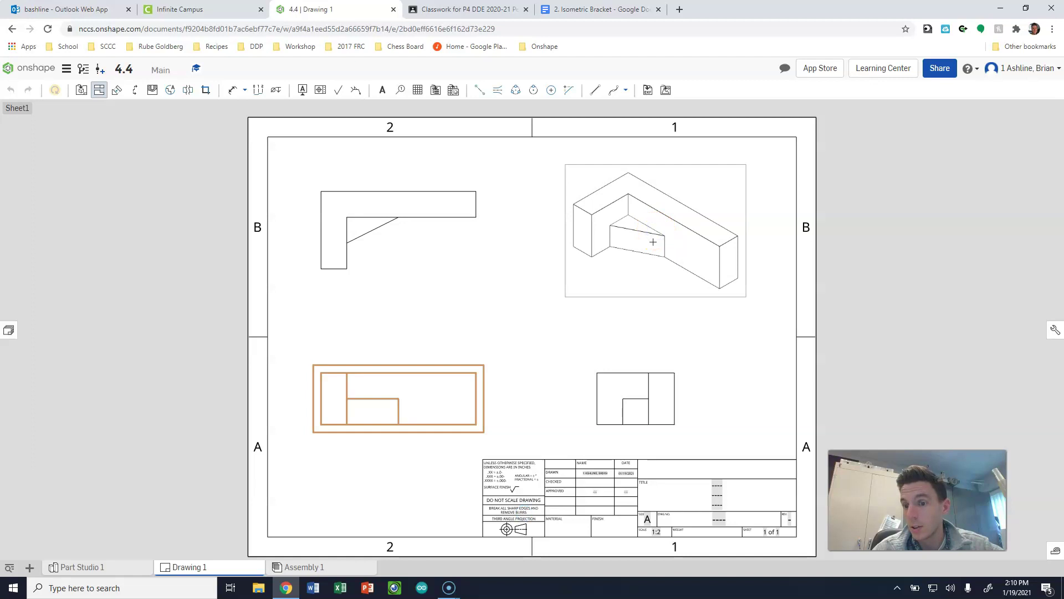
left_click(679, 332)
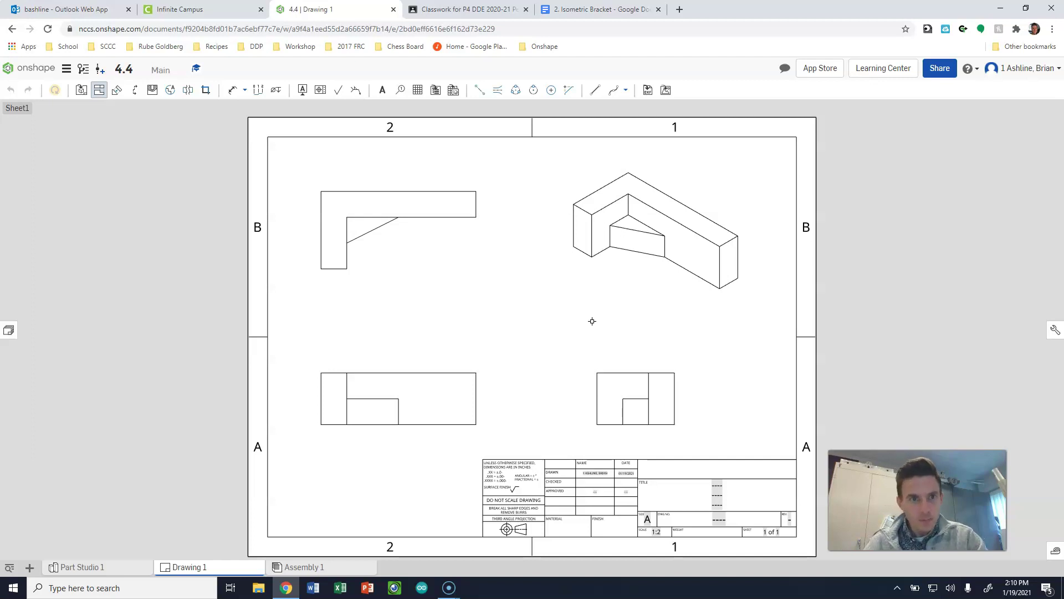
left_click(590, 326)
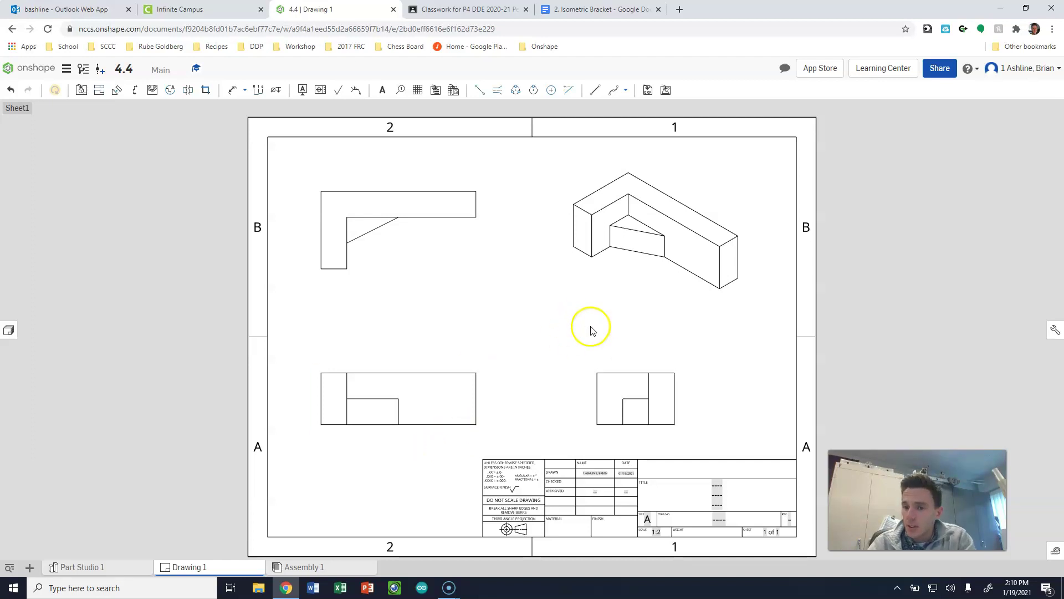
left_click(483, 377)
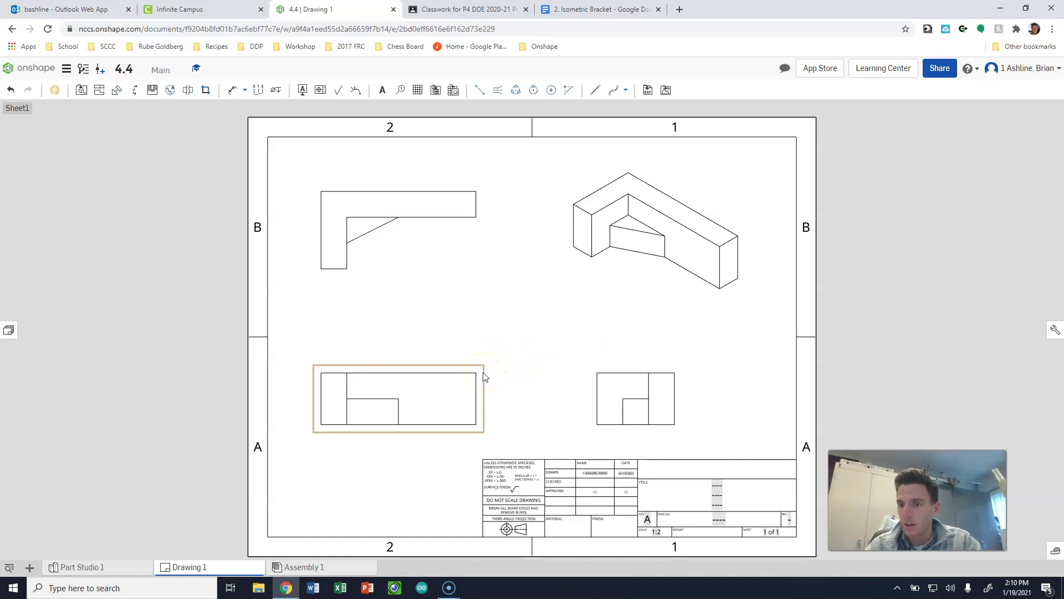
left_click(484, 377)
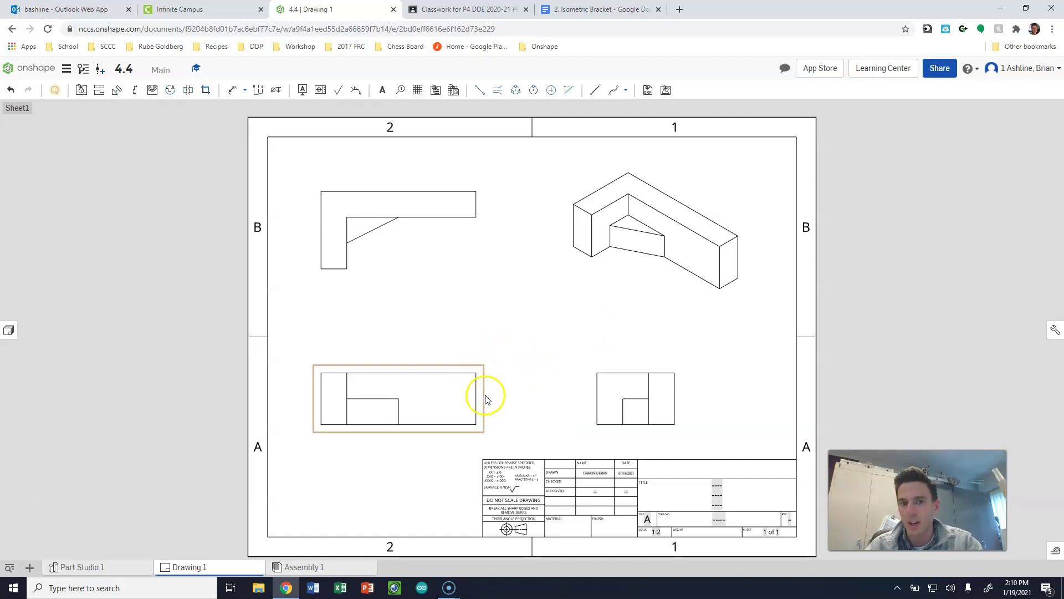
Turn on the front view's scale label in its View properties so SCALE 1:2 appears.
left_click(484, 406)
left_click(484, 401)
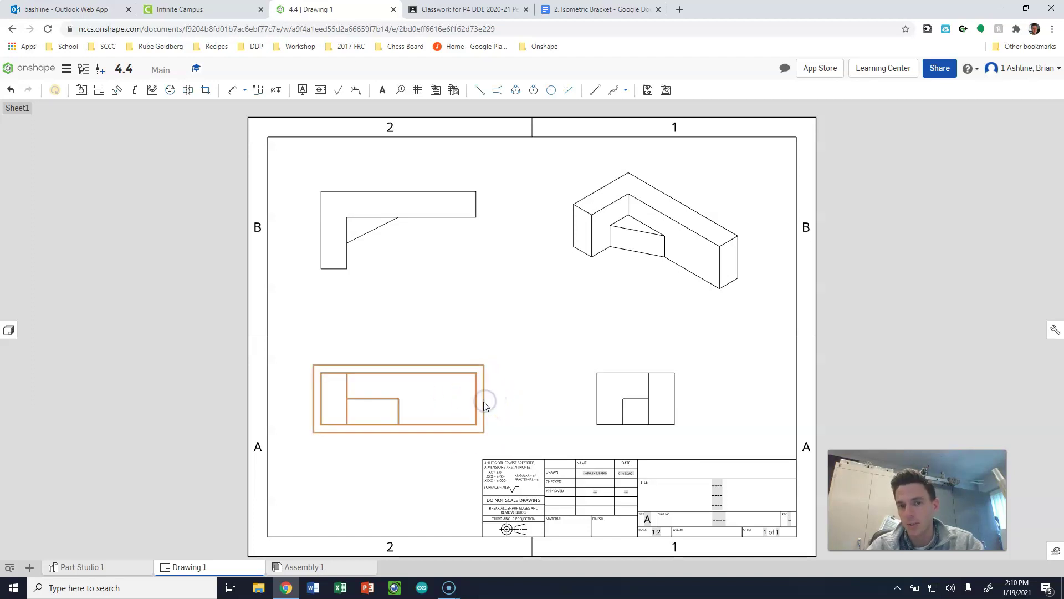
double_click(484, 402)
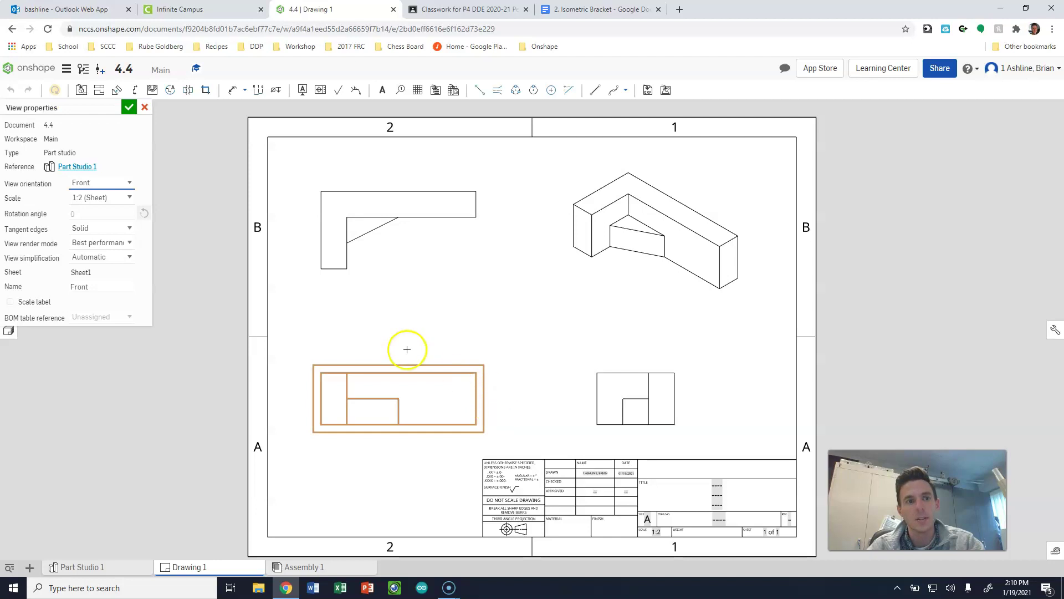
left_click(95, 198)
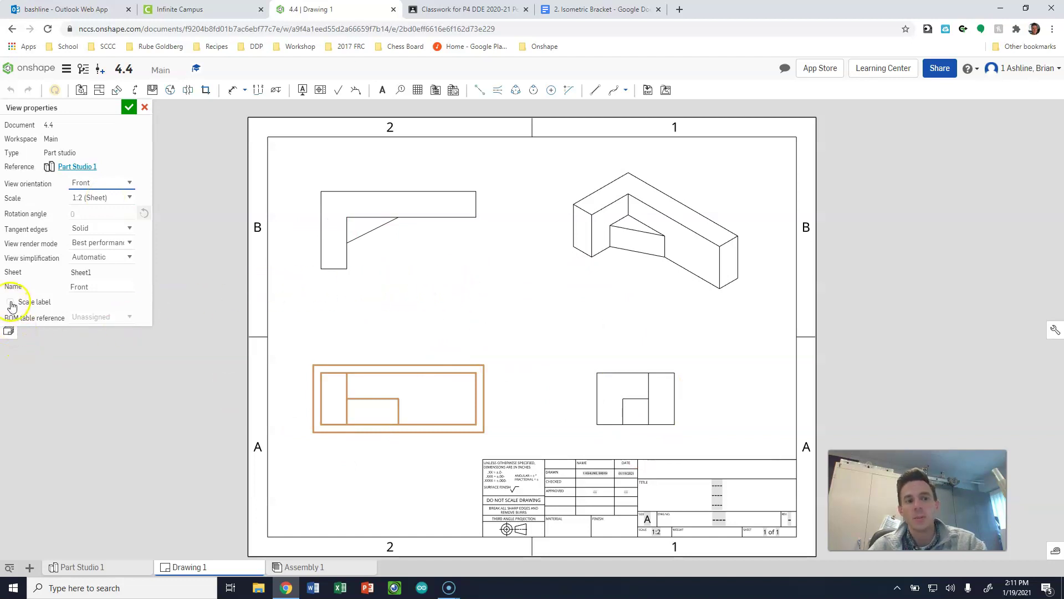
left_click_drag(64, 107, 95, 117)
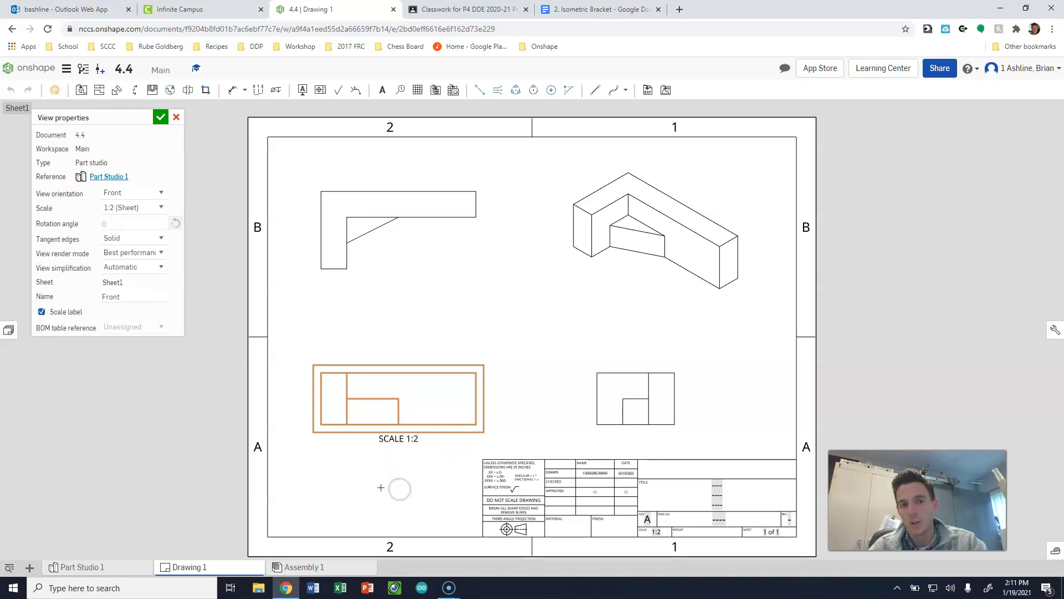
Confirm the front view properties and drag the SCALE 1:2 label lower on the sheet.
left_click(161, 118)
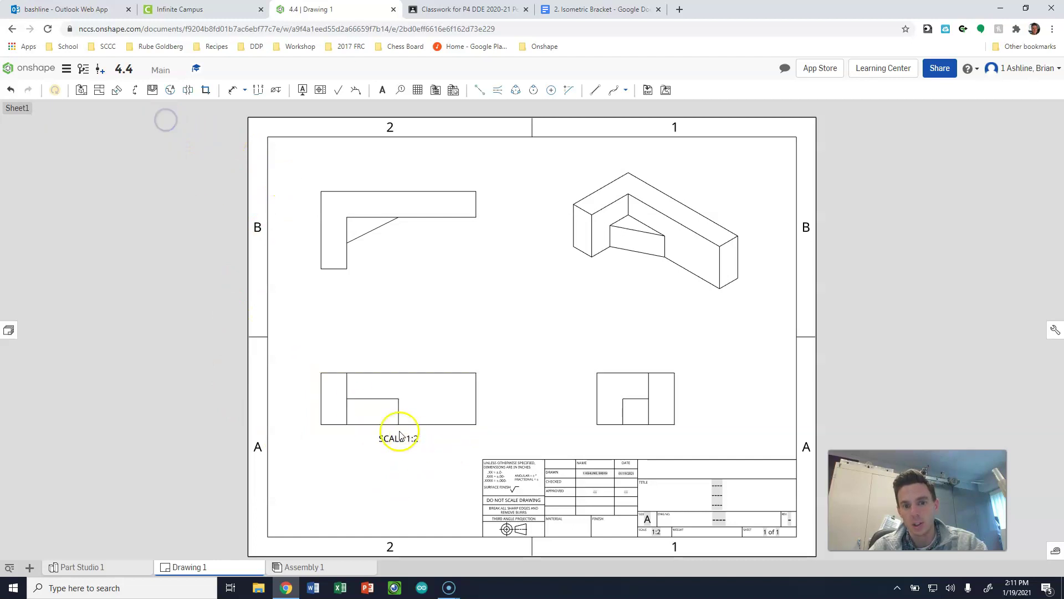
left_click_drag(398, 439, 396, 492)
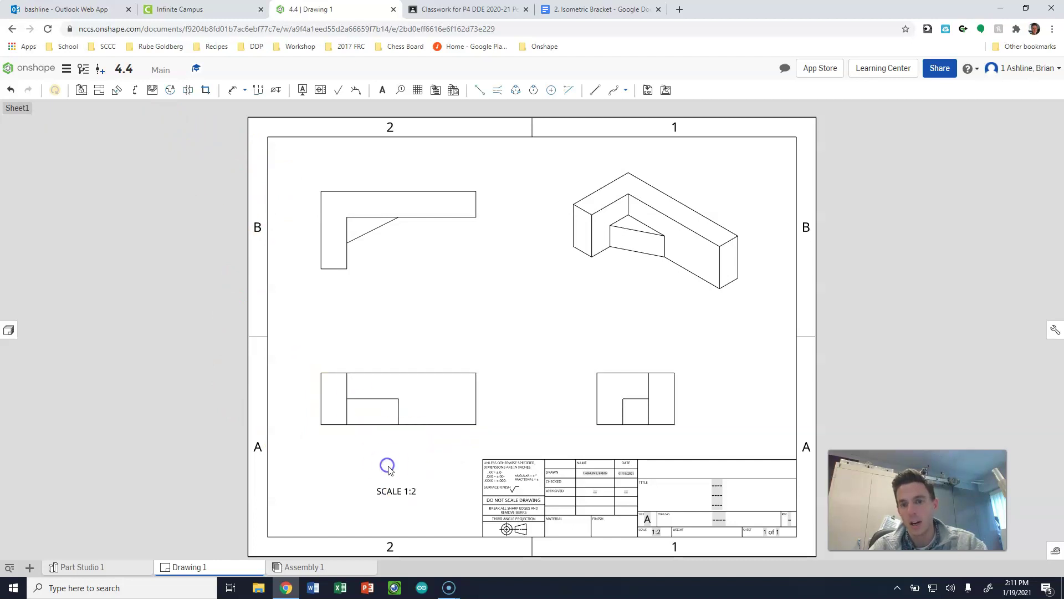
left_click(410, 461)
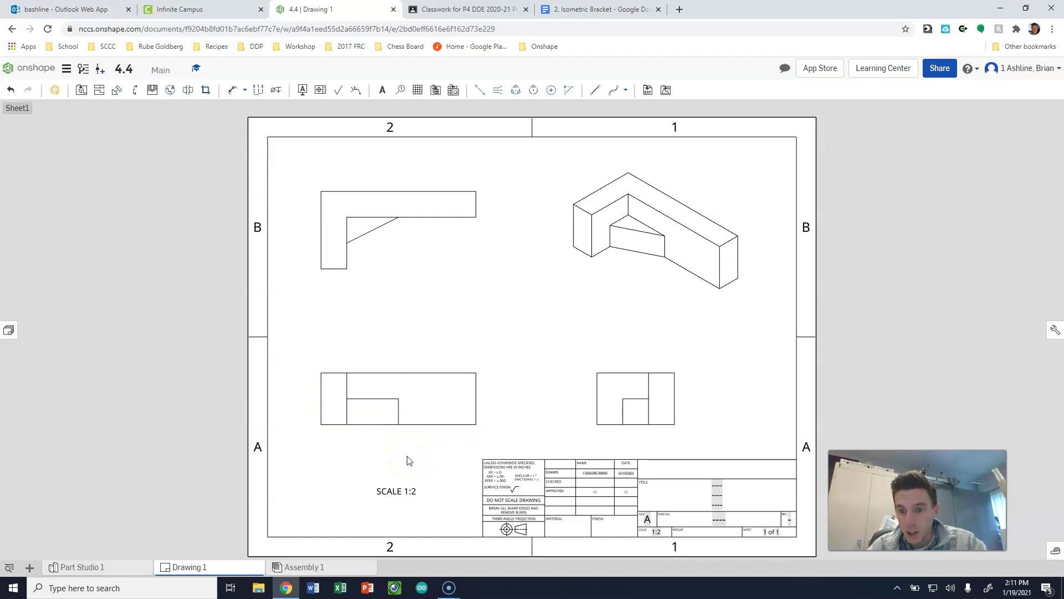
Zoom to the title block and inspect its SHEET 1 of 1 and SCALE 1:2 notes.
scroll(589, 527, "up", 5)
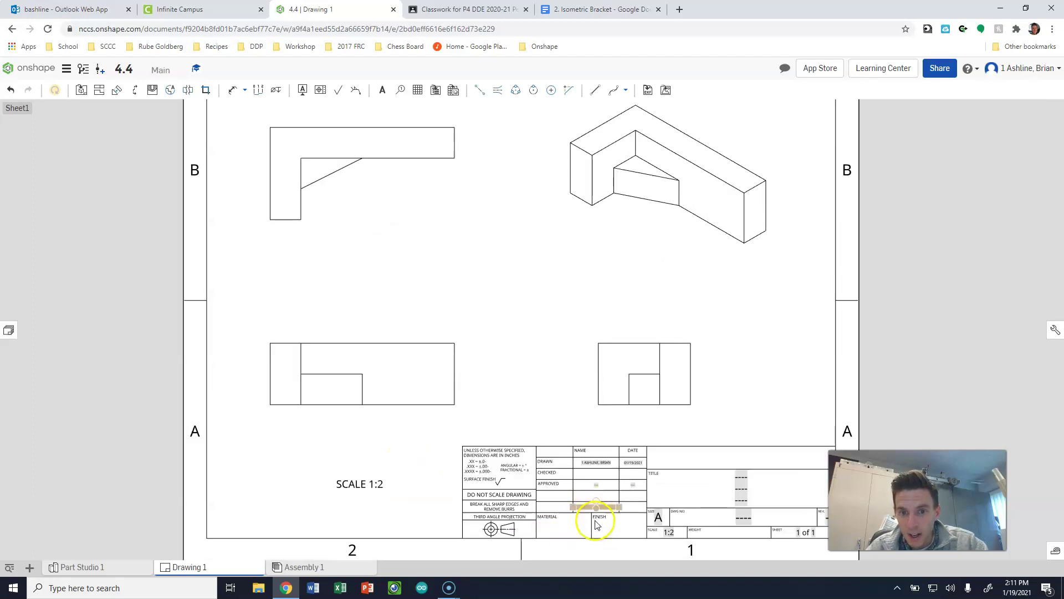
scroll(555, 476, "down", 3)
scroll(812, 541, "up", 4)
left_click(796, 519)
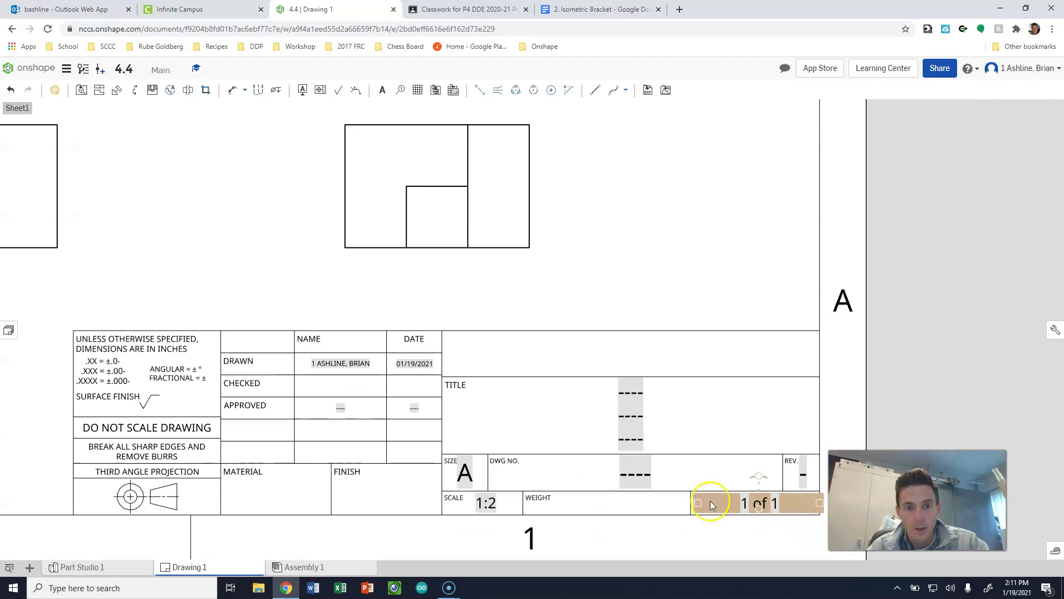
left_click(486, 503)
scroll(486, 521, "down", 2)
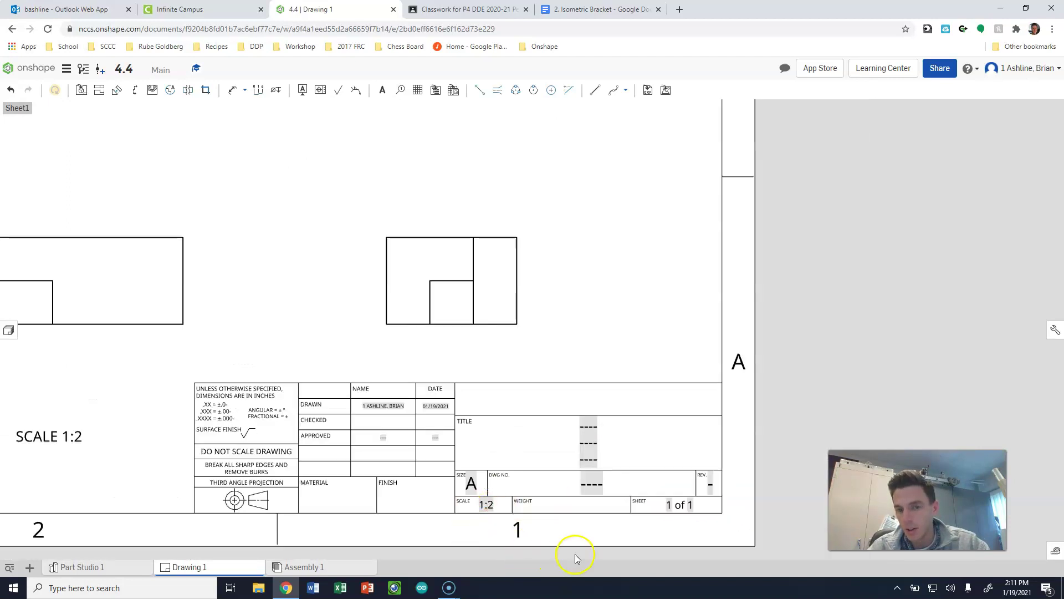
scroll(521, 527, "down", 2)
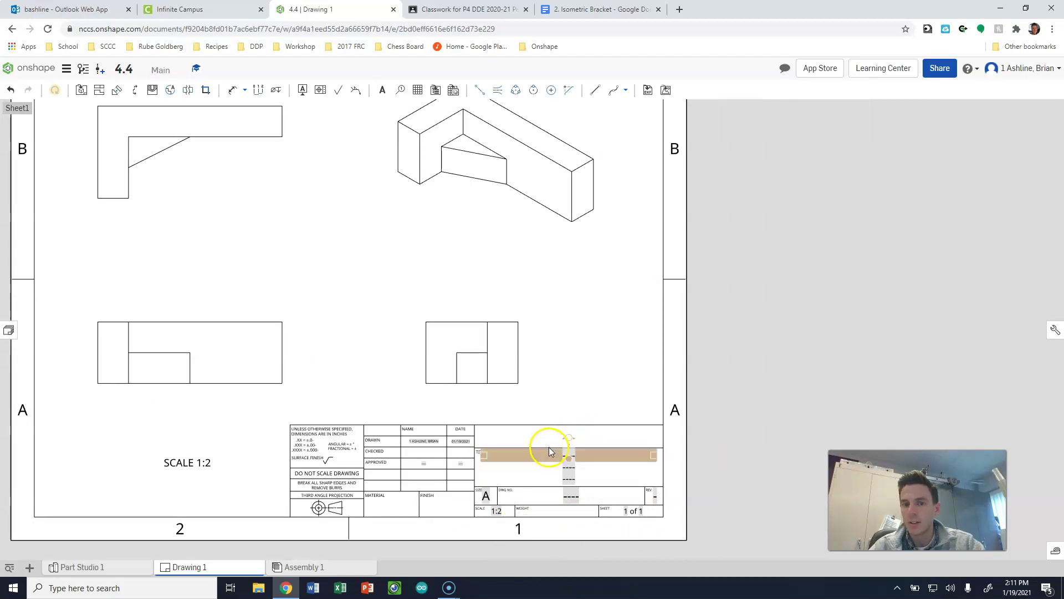
Enter '4.4 Isometric Bracket' as the title block's TITLE, fixing the typo.
left_click(548, 447)
double_click(552, 458)
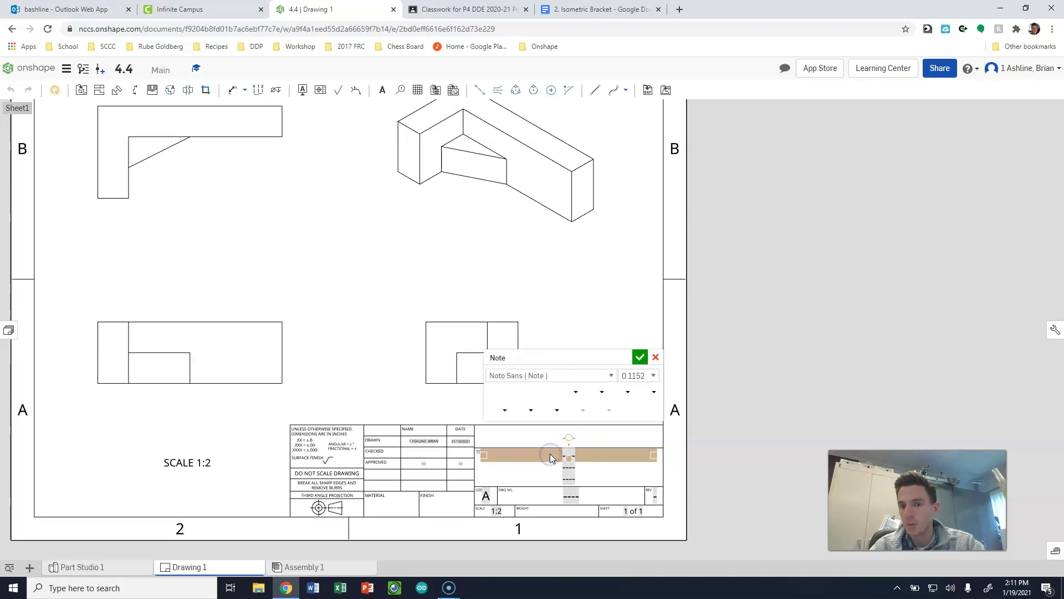
left_click(503, 445)
left_click(507, 454)
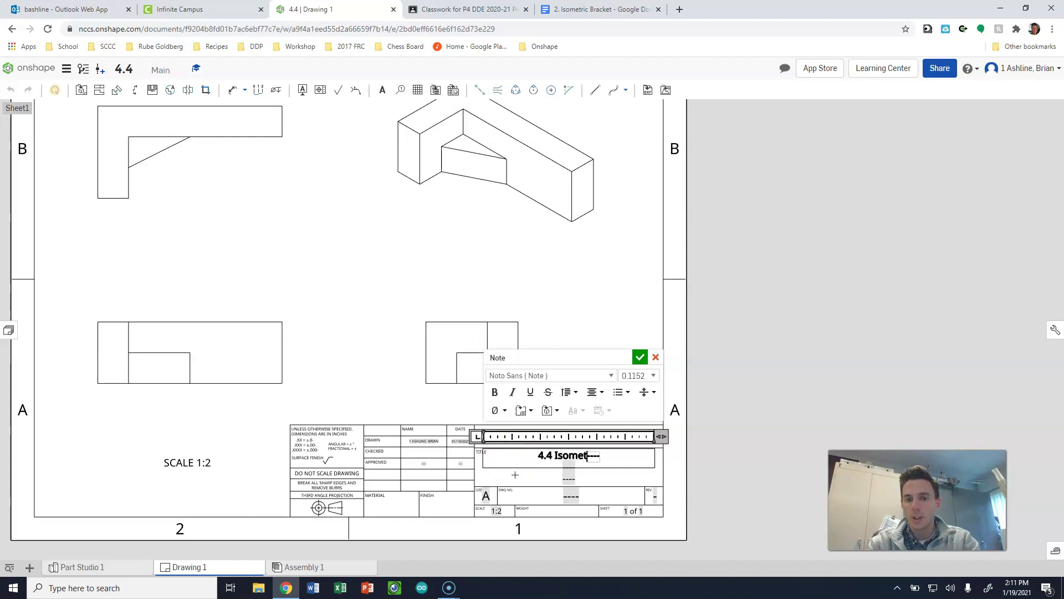
type("4.4 Isometric Briack")
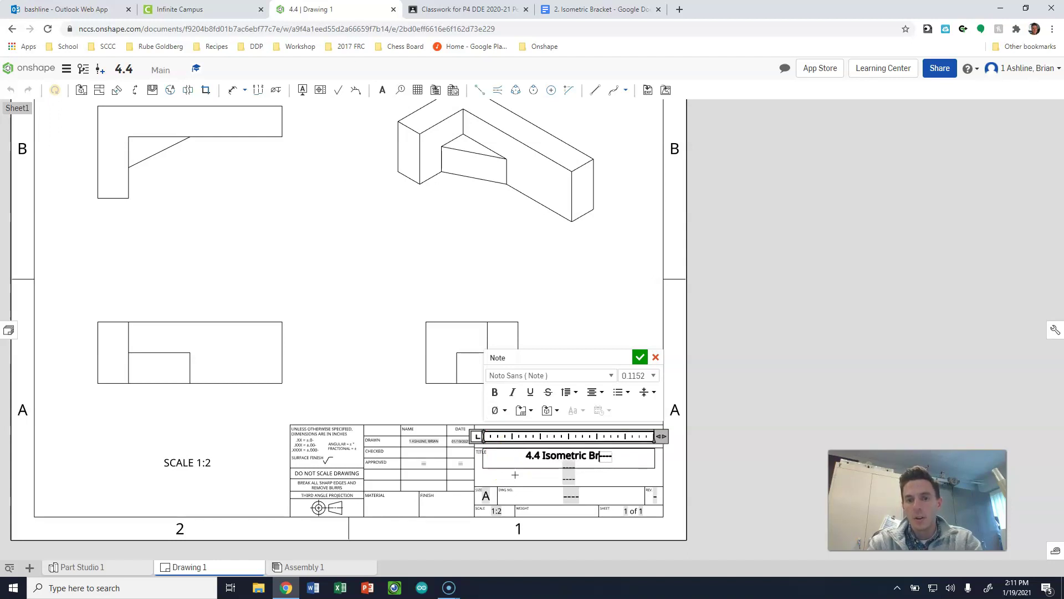
key("BackSpace")
key("BackSpace")
key("BackSpace")
key("BackSpace")
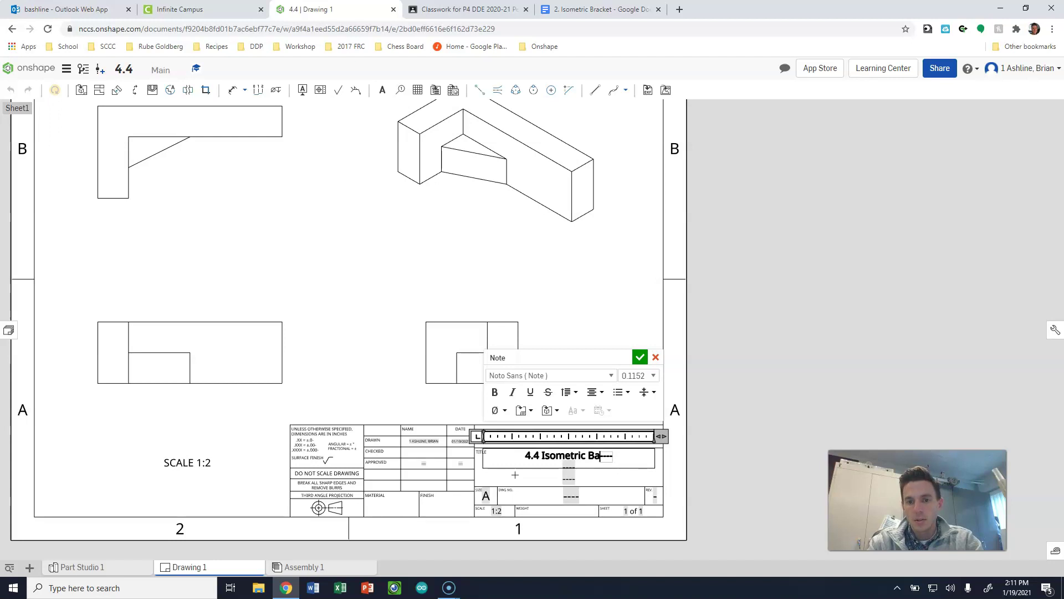
type("acket")
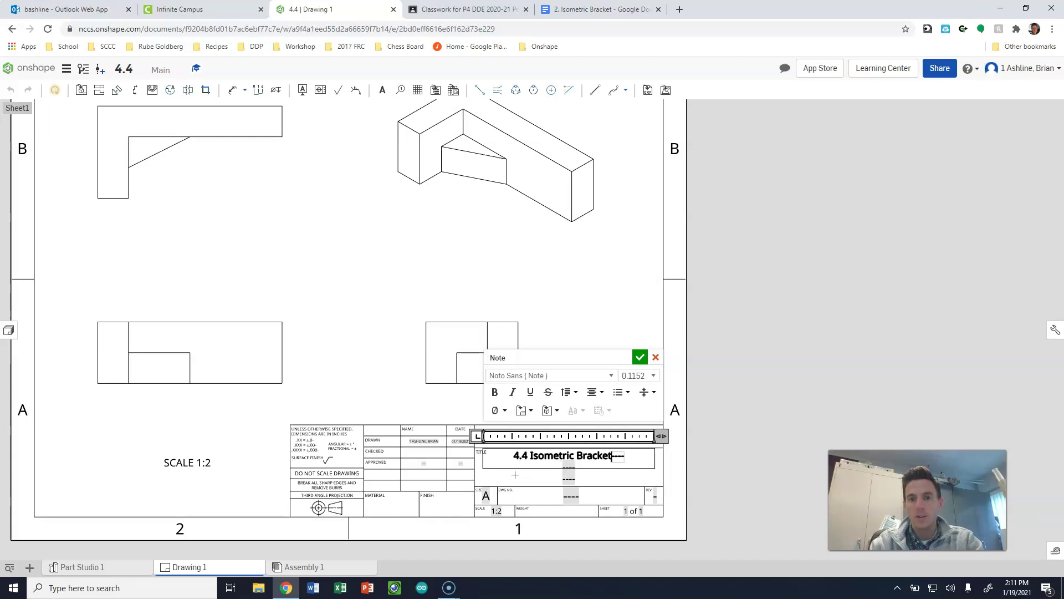
left_click(640, 357)
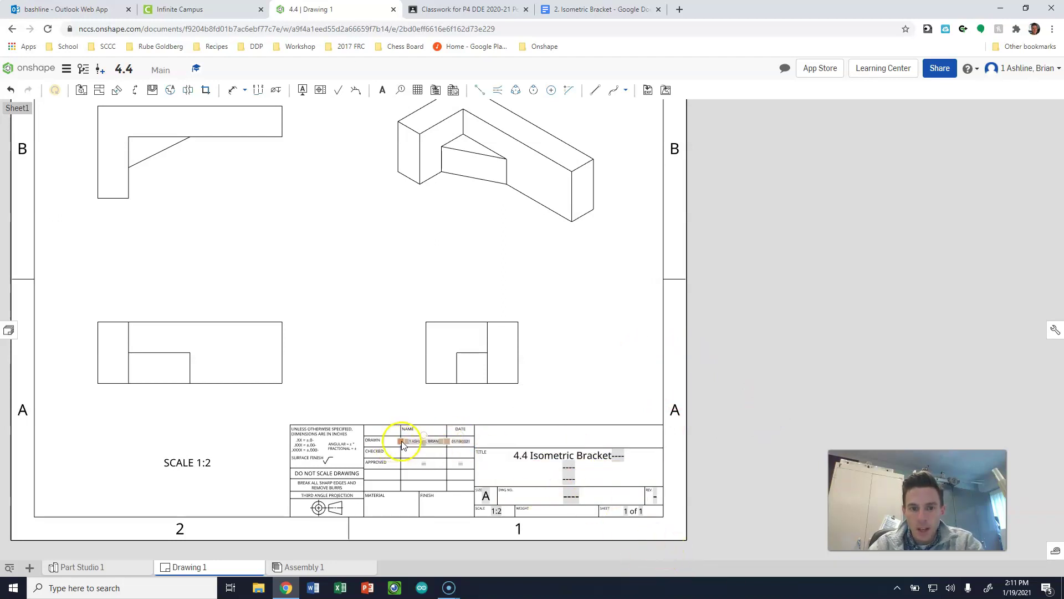
Review the drawing, then switch to the Isometric Bracket reference document in Google Docs.
scroll(404, 442, "up", 5)
scroll(439, 466, "up", 2)
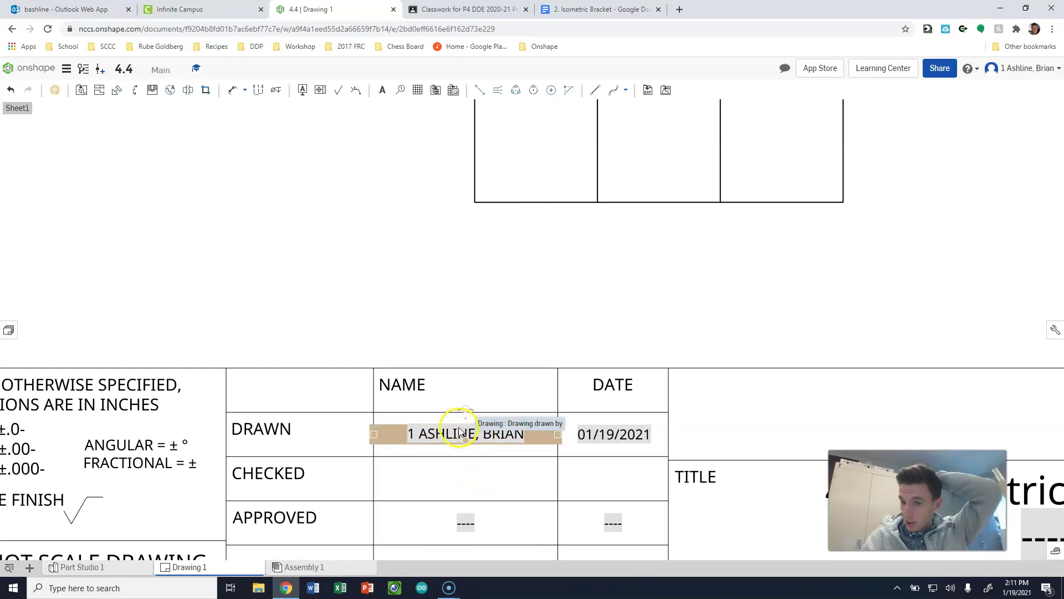
scroll(464, 432, "down", 8)
scroll(373, 458, "up", 2)
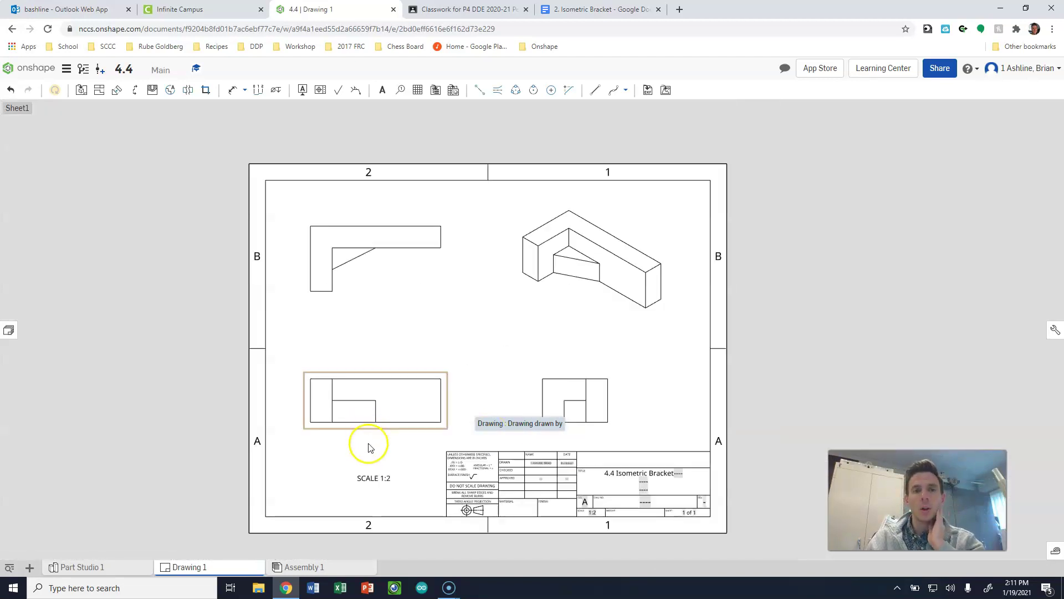
scroll(382, 507, "up", 2)
scroll(392, 518, "down", 2)
scroll(392, 499, "up", 3)
scroll(380, 434, "down", 1)
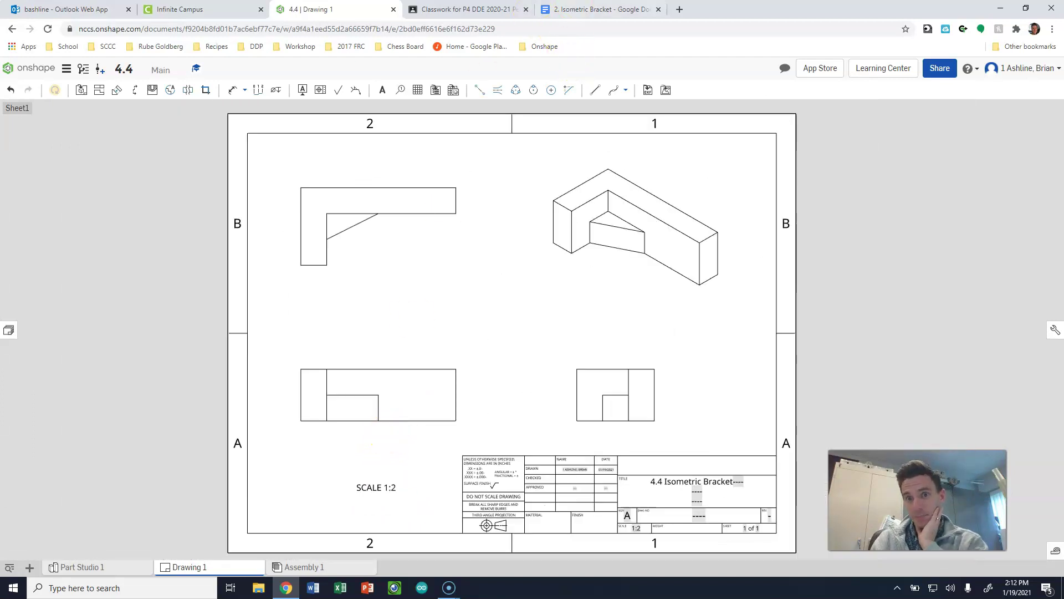
left_click(575, 11)
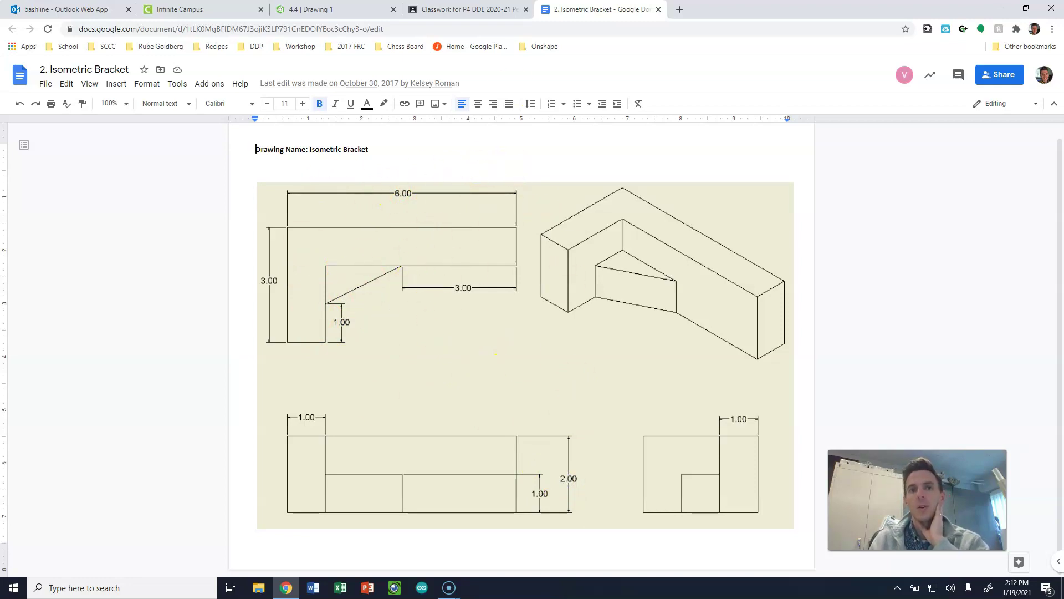
Back in Drawing 1, dimension the top view's 6.000 width and 3.000 overall height.
left_click(328, 10)
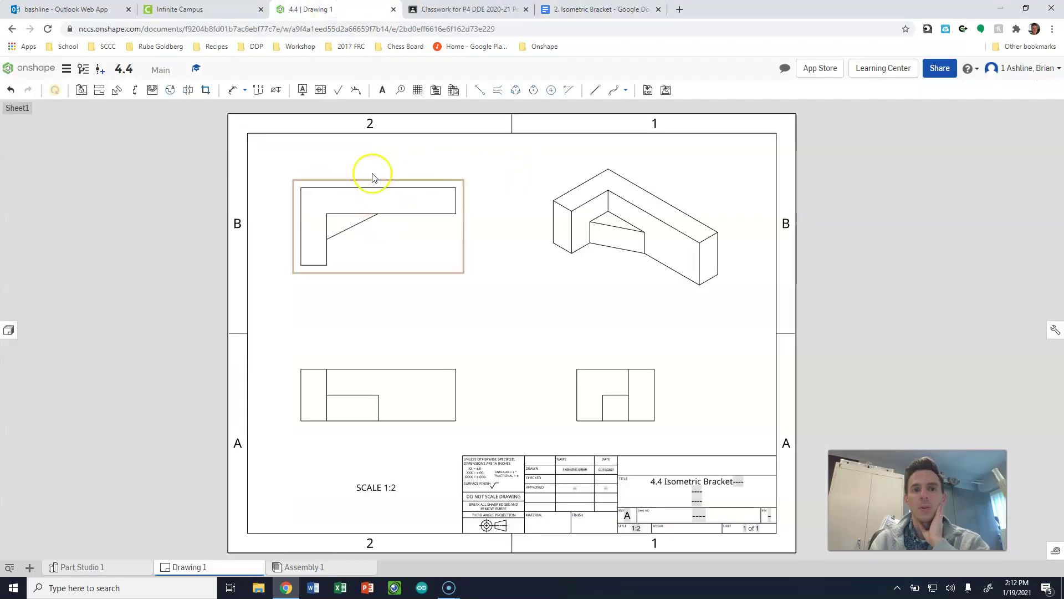
left_click(231, 93)
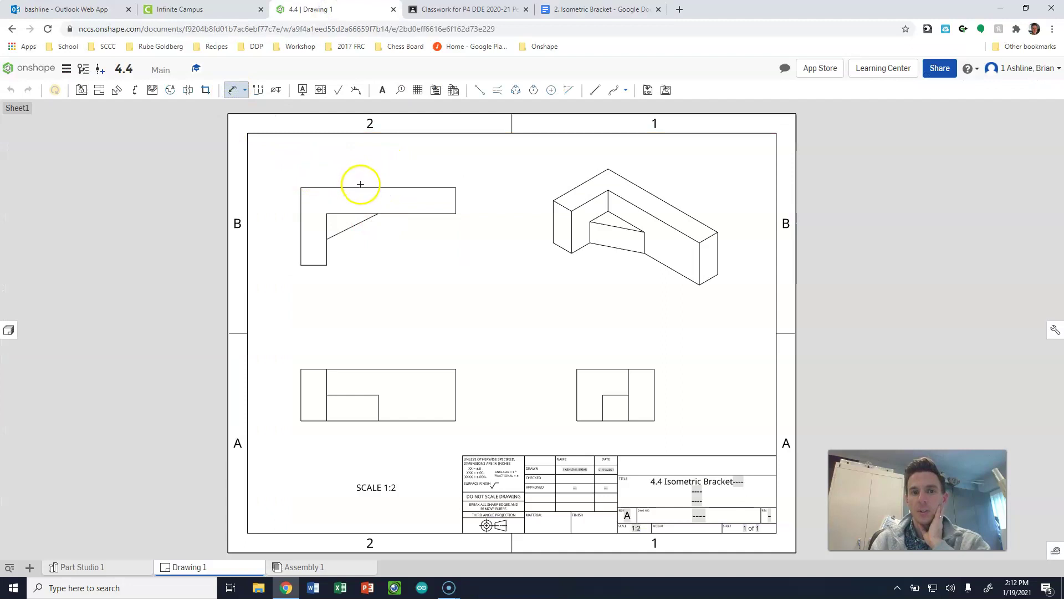
left_click(357, 183)
left_click(376, 153)
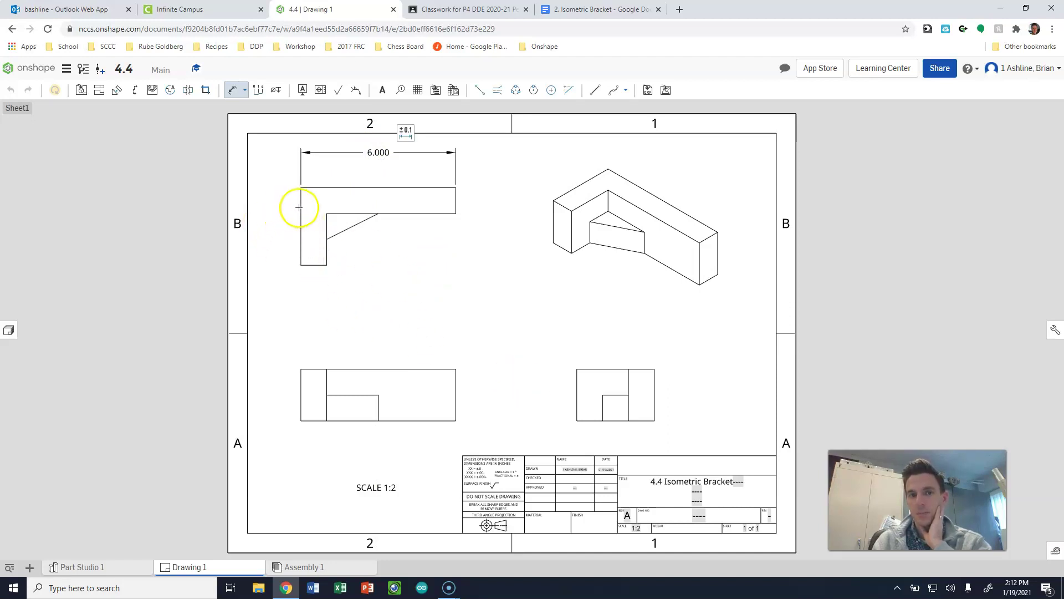
left_click(301, 210)
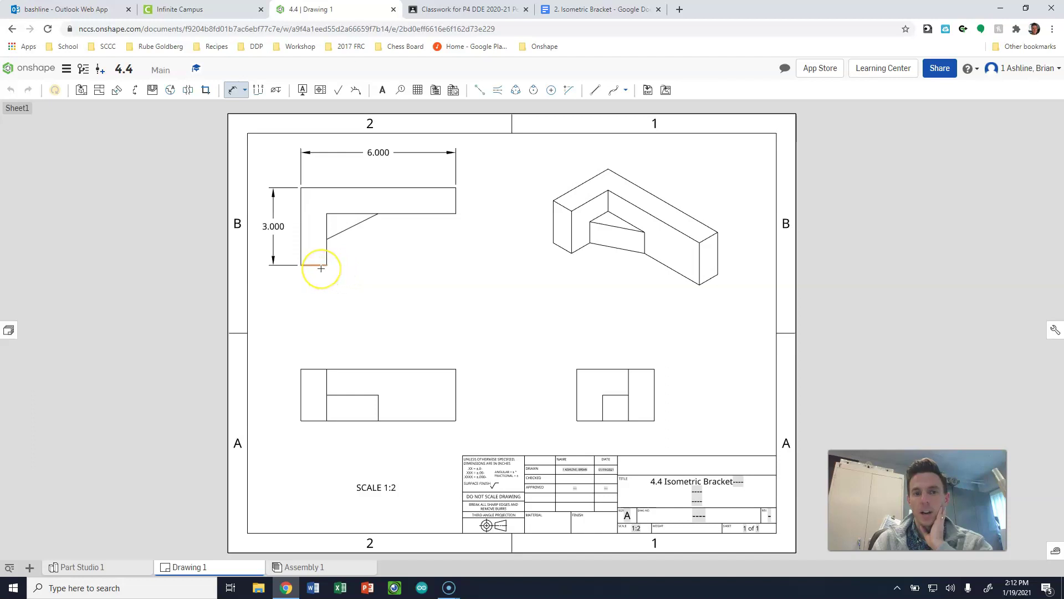
scroll(325, 252, "up", 10)
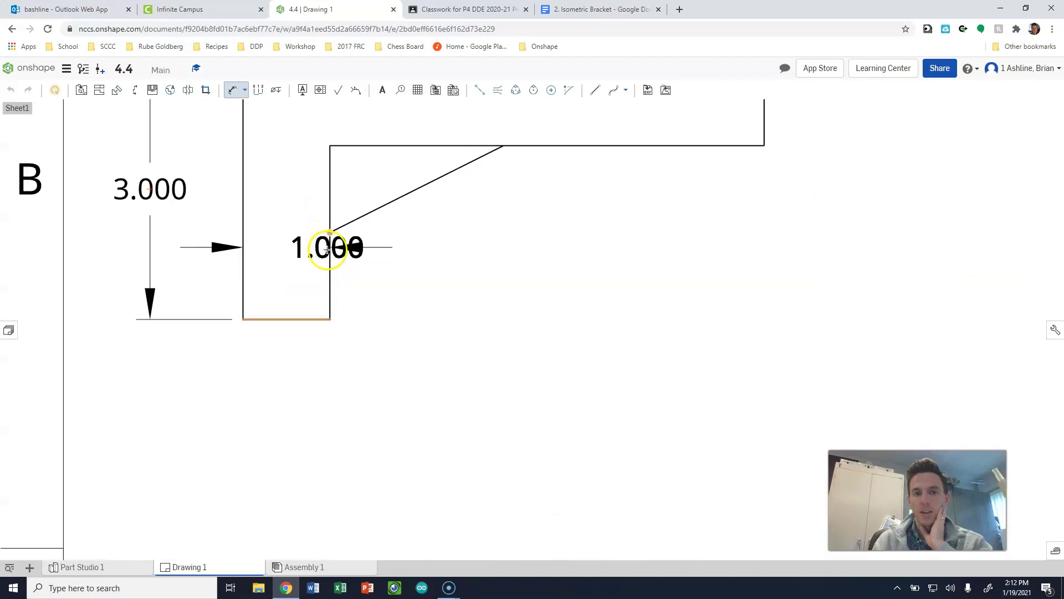
scroll(338, 212, "down", 8)
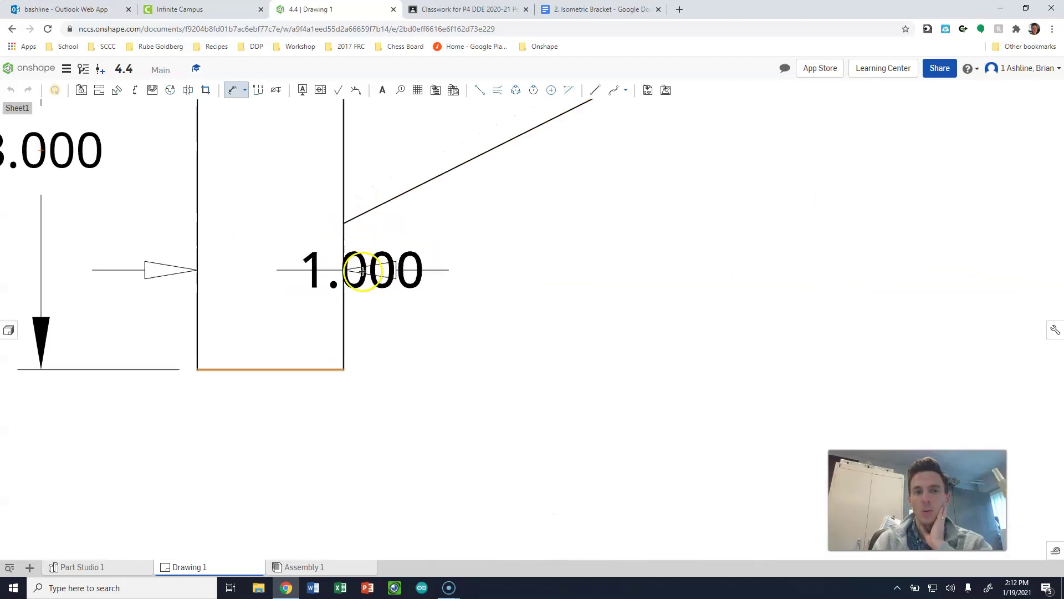
Add the 1.000 thickness dimension right of the part and the 3.000 flange length.
left_click_drag(368, 183, 356, 251)
left_click(356, 251)
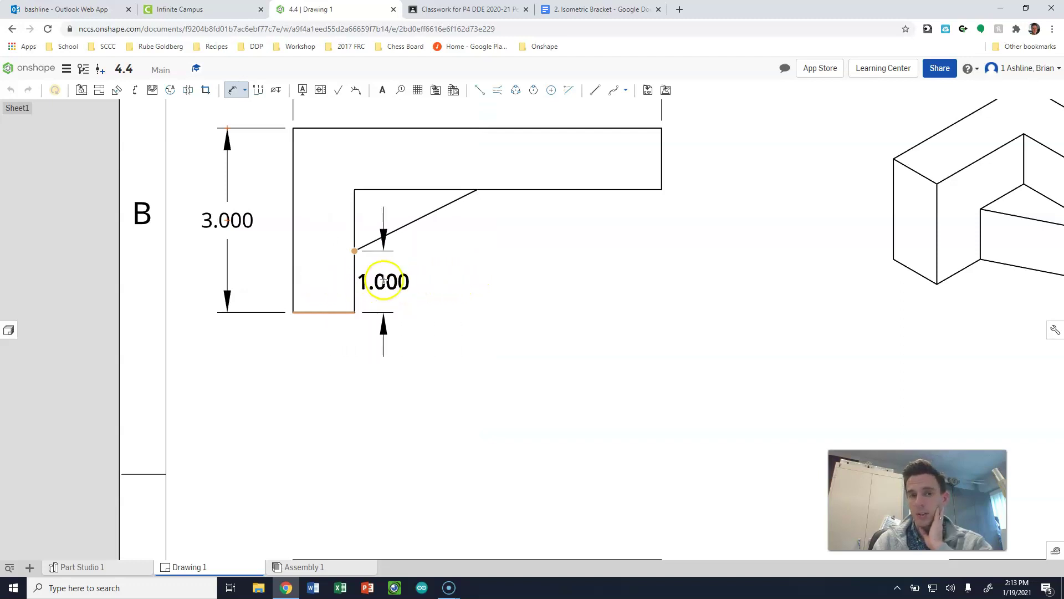
left_click_drag(387, 280, 765, 285)
left_click(766, 284)
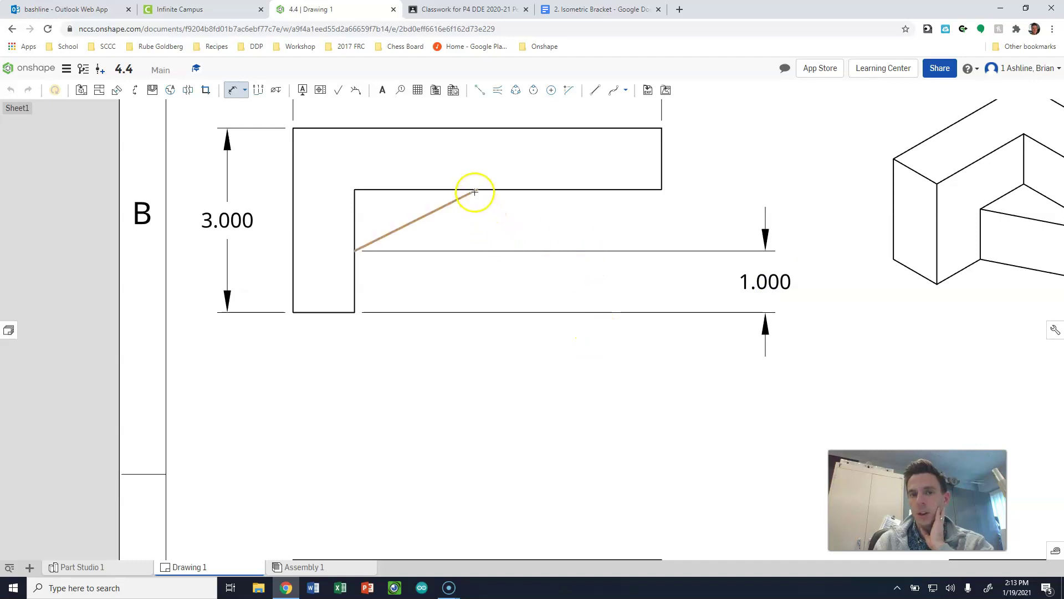
left_click(476, 190)
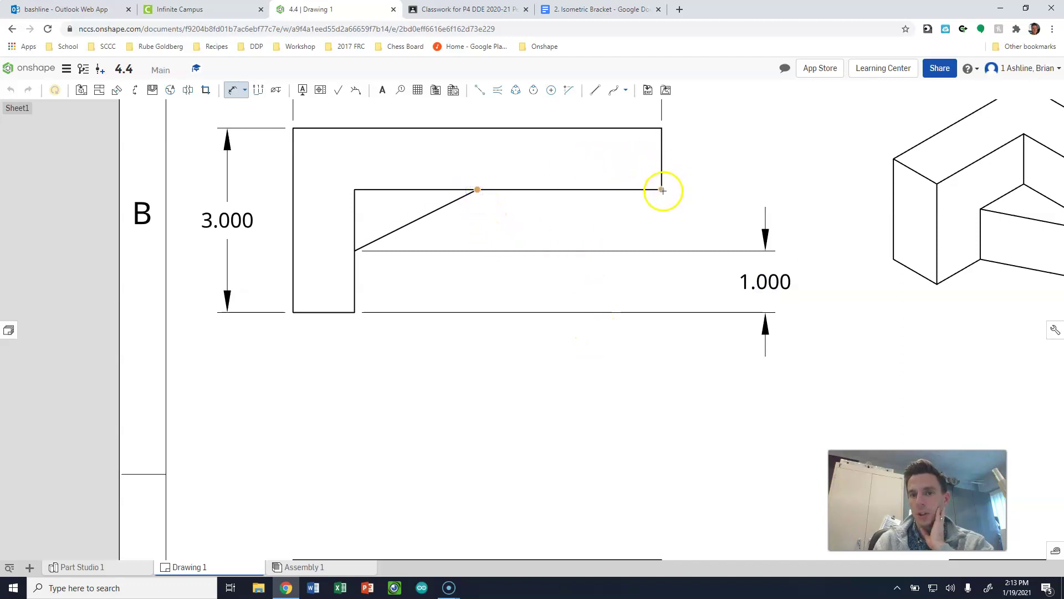
left_click(663, 191)
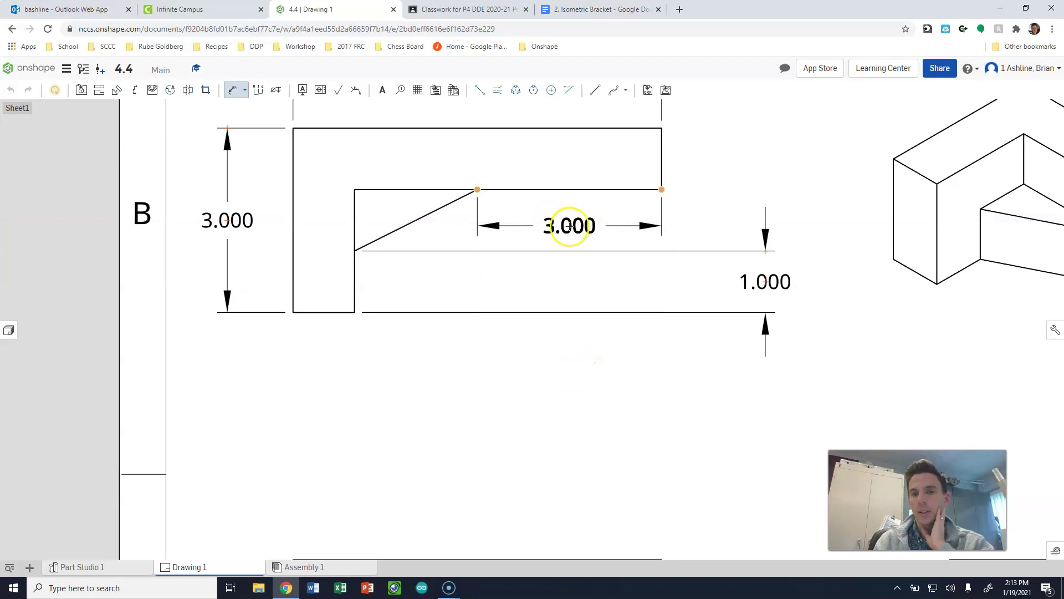
left_click(570, 221)
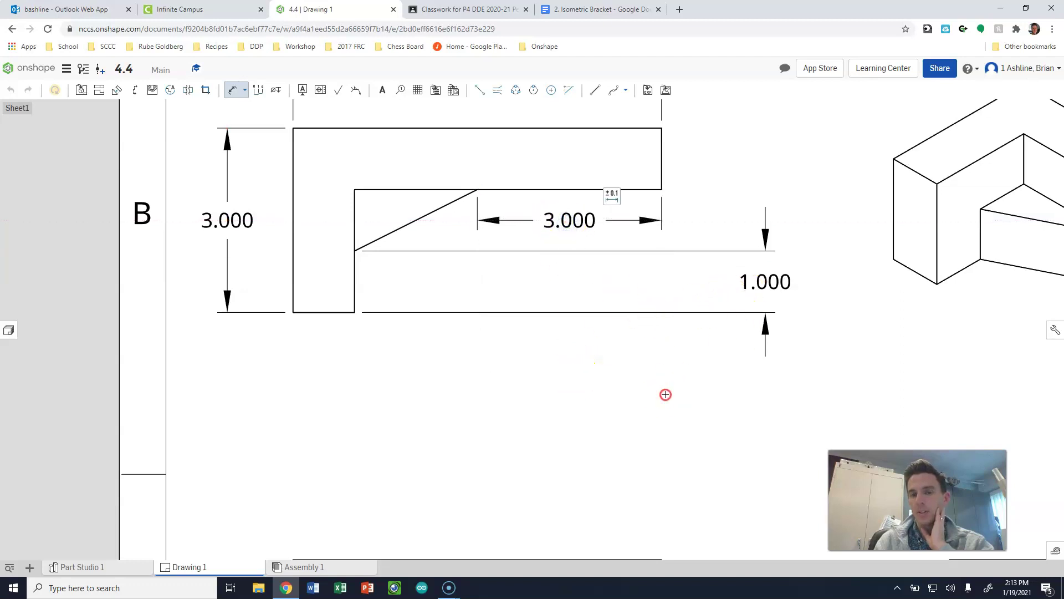
key("Escape")
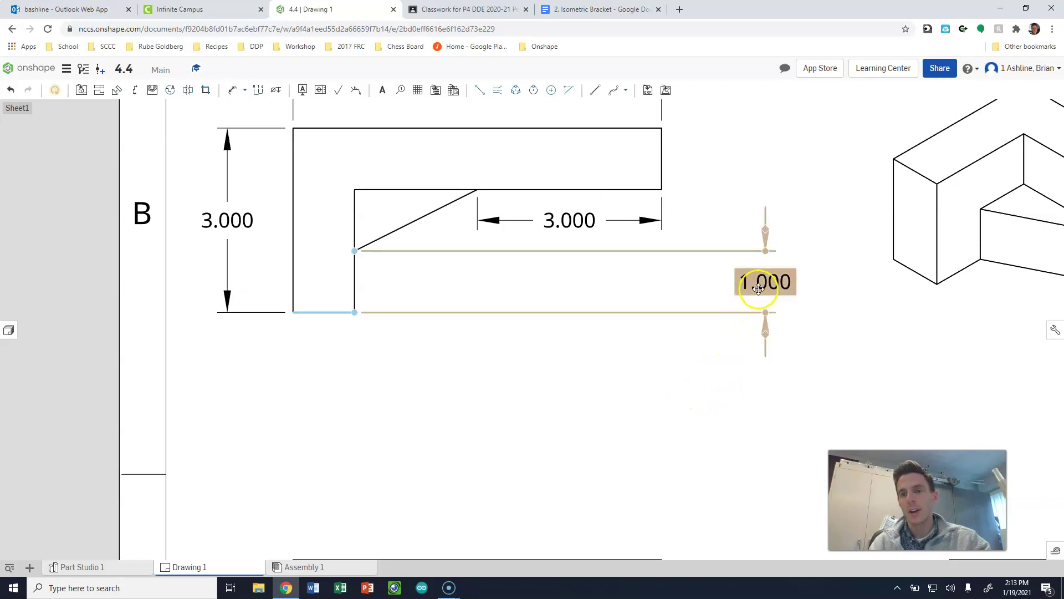
Shift the 3.000 height dimension further left and tuck the 1.000 dimension beside it.
left_click_drag(759, 287, 419, 288)
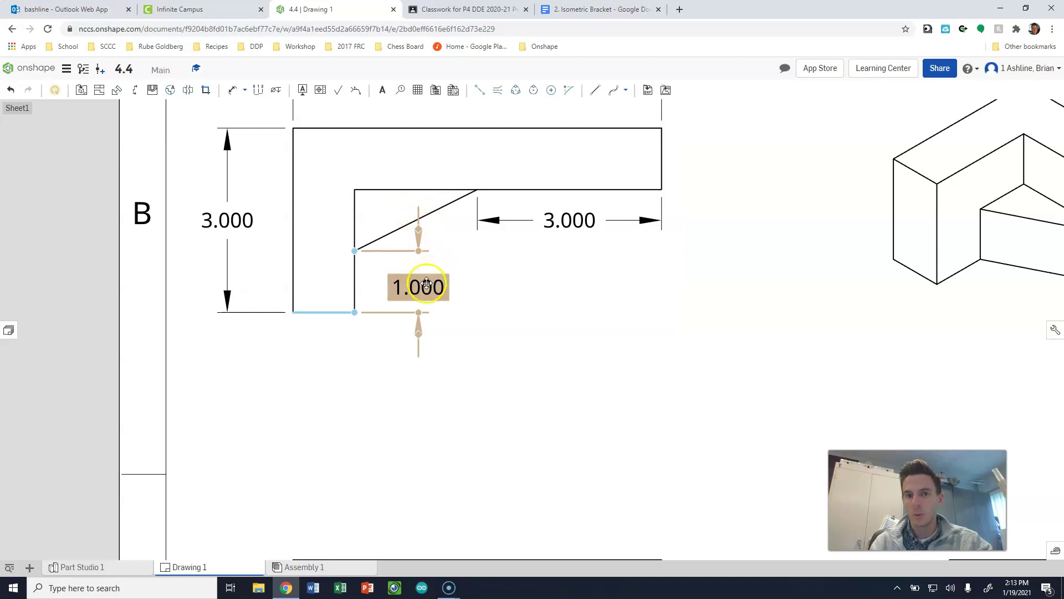
left_click_drag(425, 284, 253, 292)
left_click(225, 218)
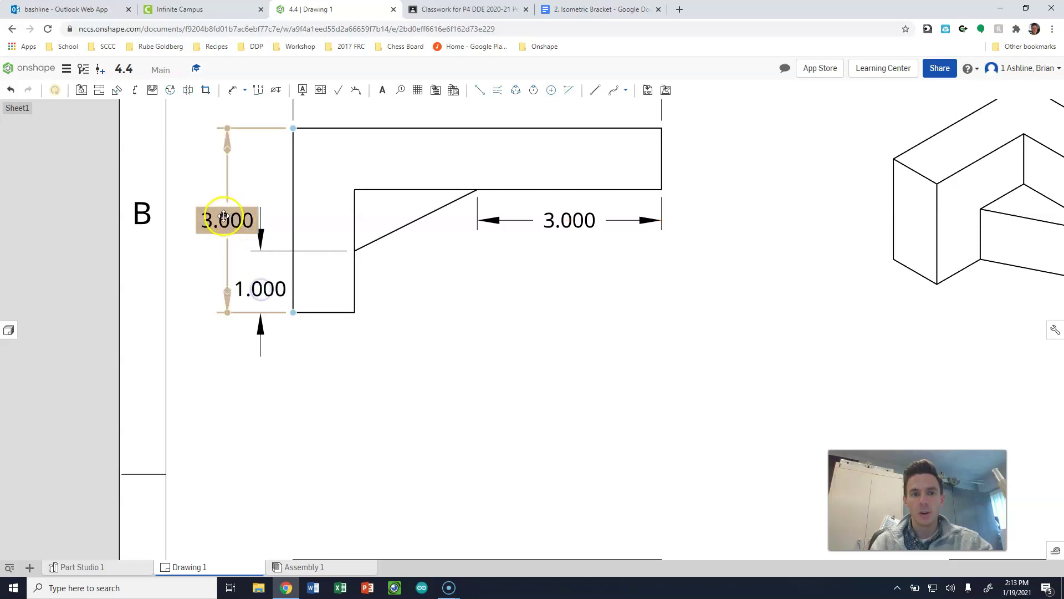
left_click_drag(225, 218, 204, 222)
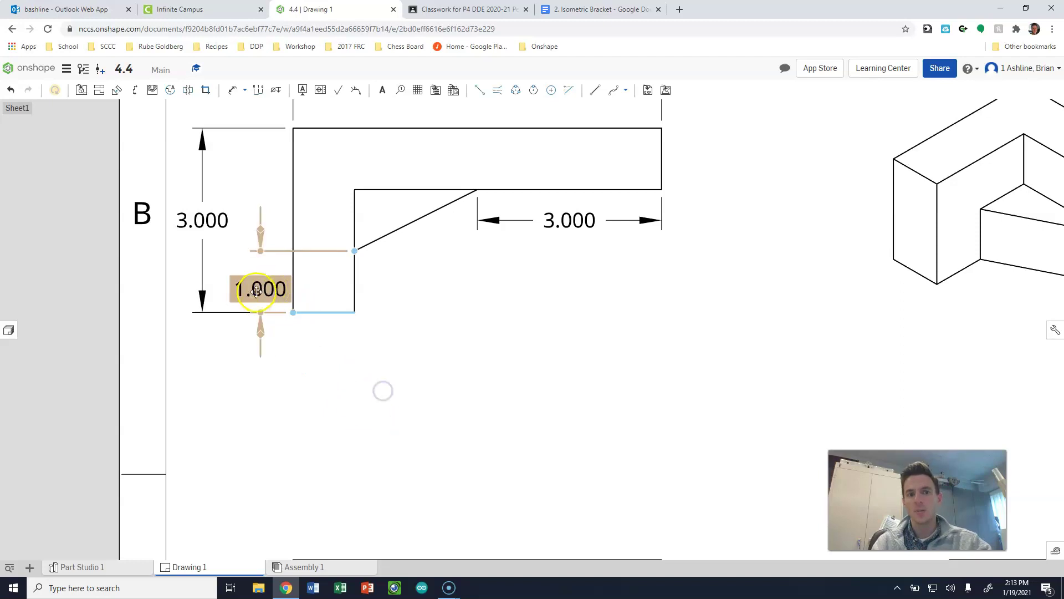
left_click_drag(255, 285, 264, 282)
Move the 3.000 length dimension above the top view, next to the 6.000 width.
scroll(424, 368, "down", 3)
left_click(451, 211)
scroll(451, 211, "up", 1)
left_click_drag(506, 304, 495, 230)
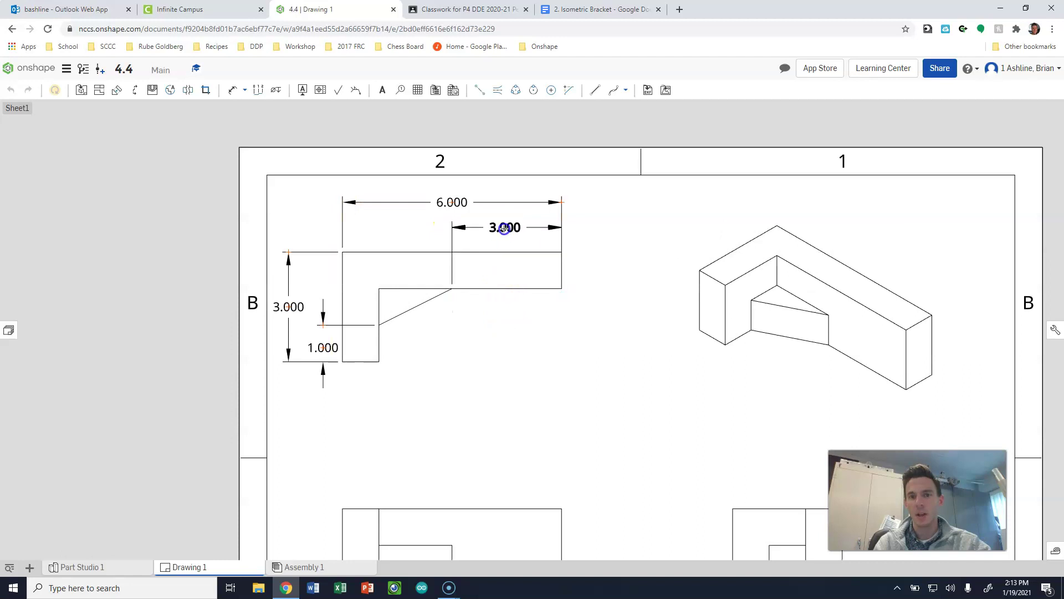
left_click(540, 367)
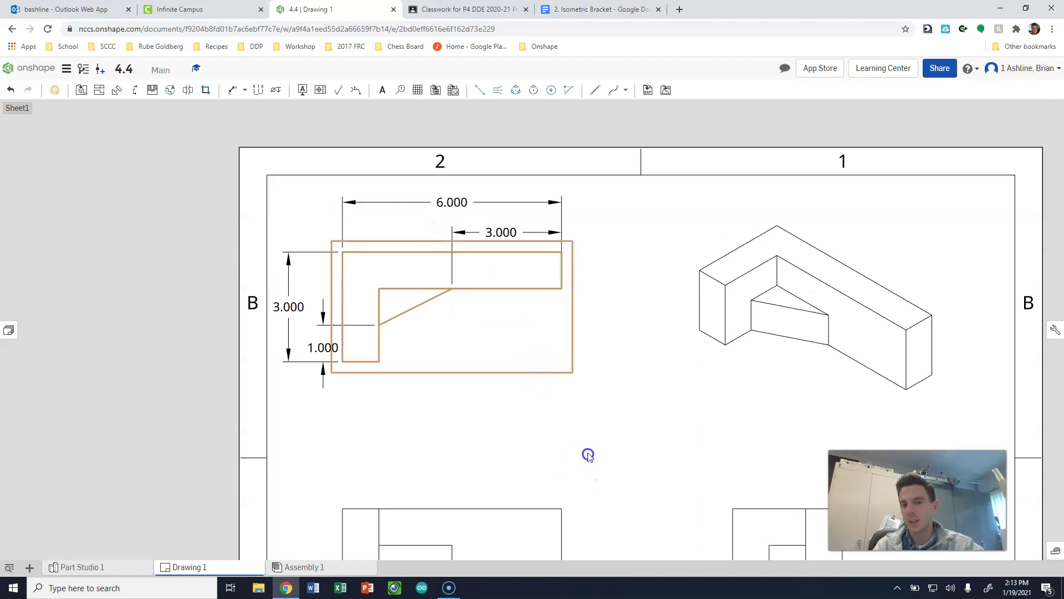
left_click(571, 504)
scroll(558, 320, "down", 5)
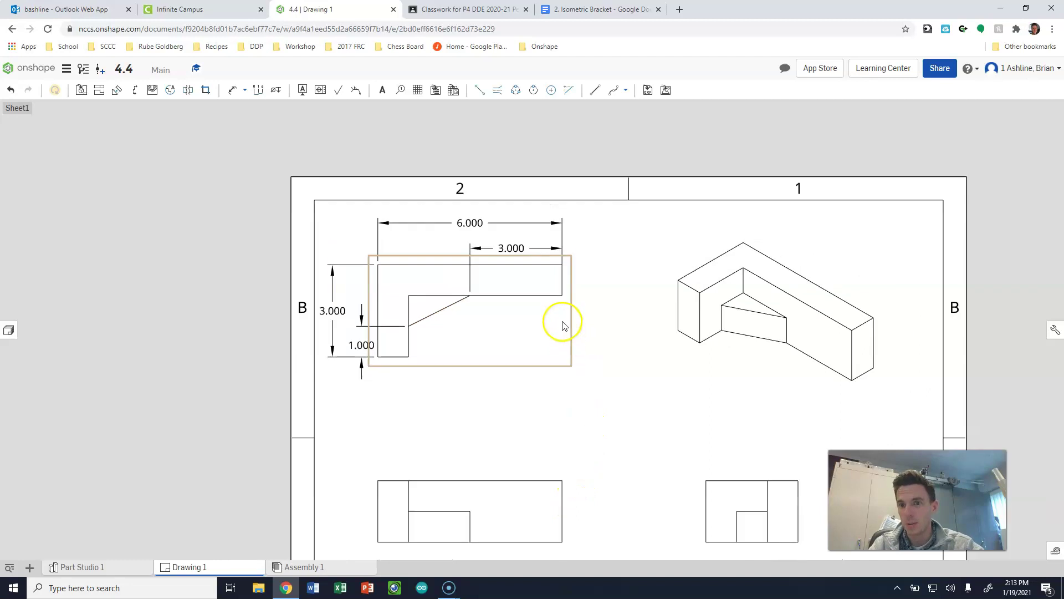
scroll(511, 442, "up", 7)
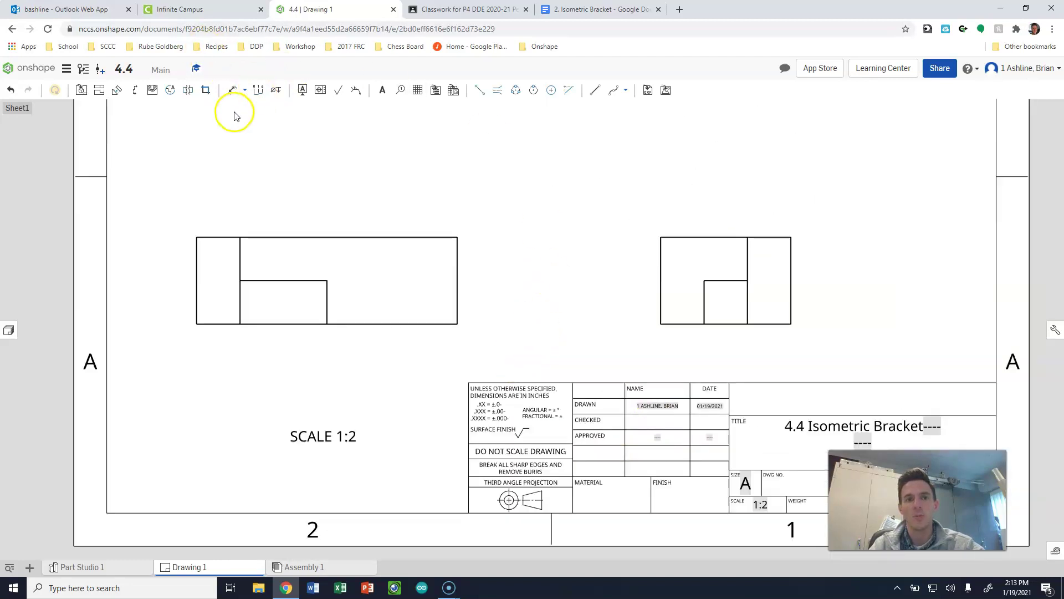
Add the 1.000 step height dimension beside the front view, discarding a stray side-view dimension.
left_click(235, 89)
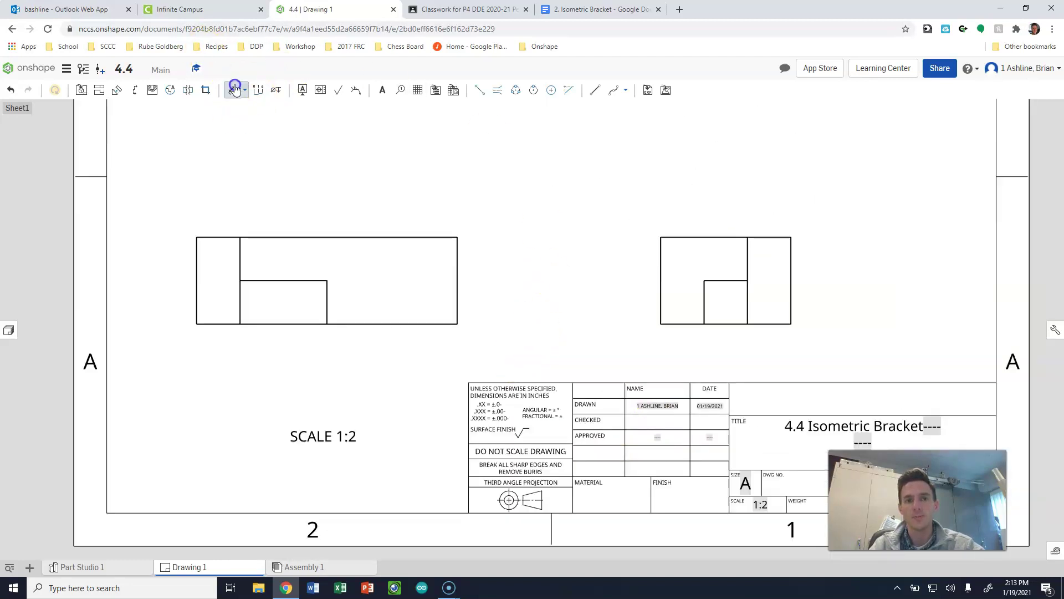
left_click(687, 325)
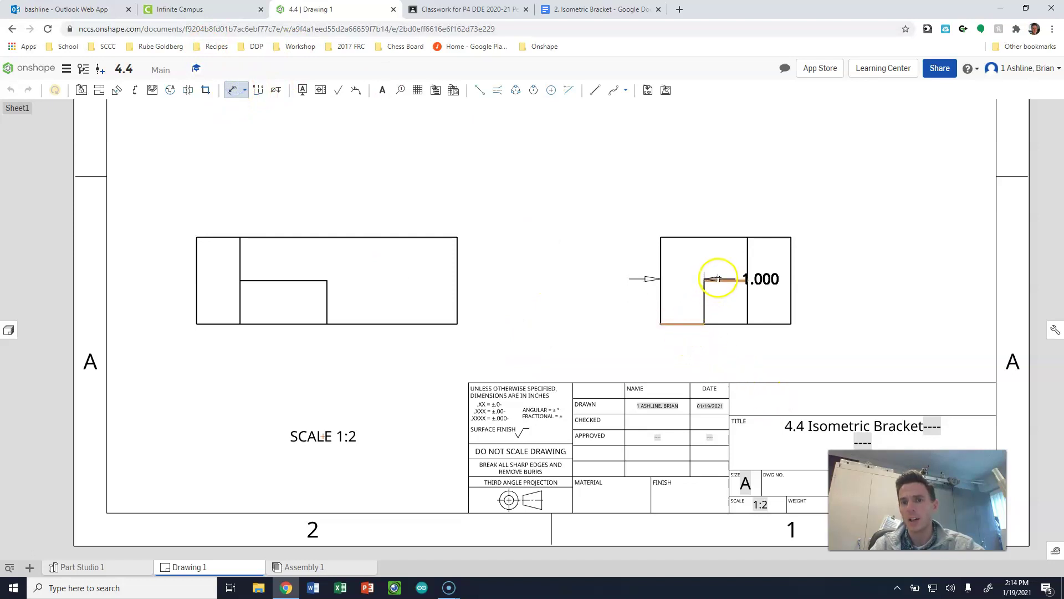
key("Escape")
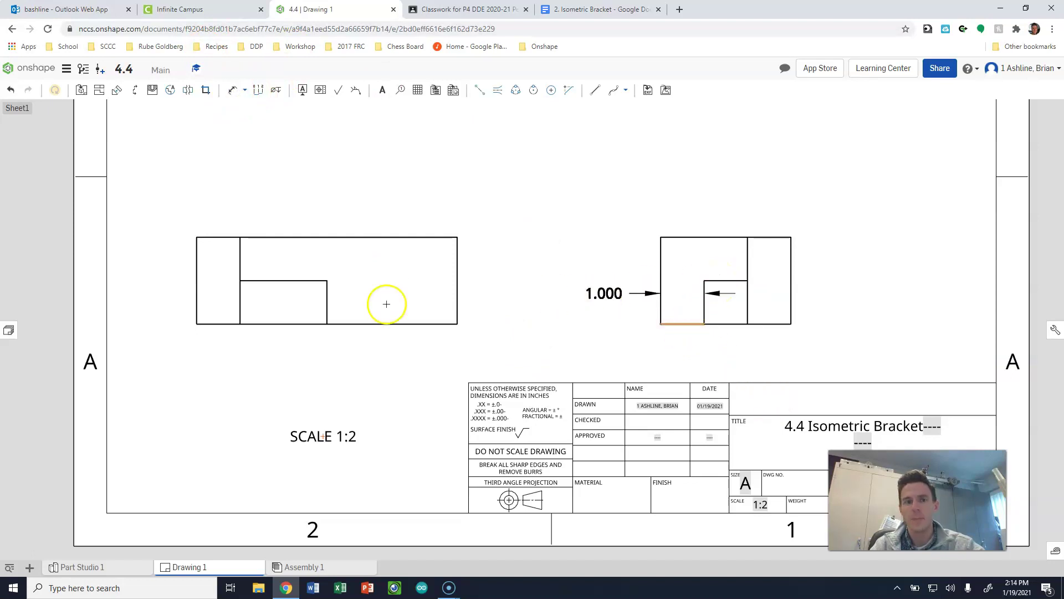
key("d")
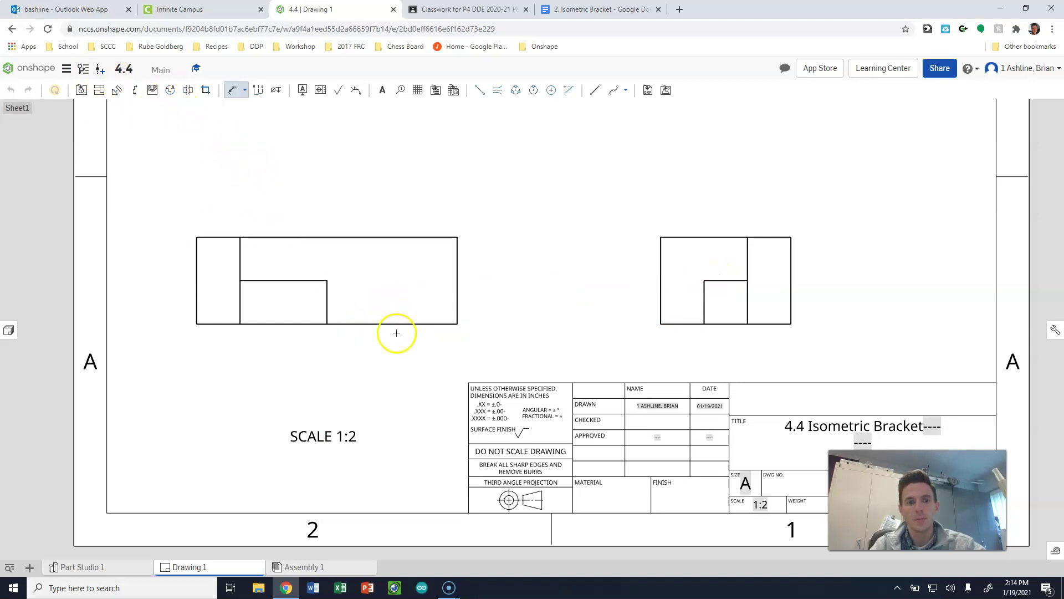
left_click(410, 324)
left_click(341, 289)
left_click(495, 302)
left_click(419, 327)
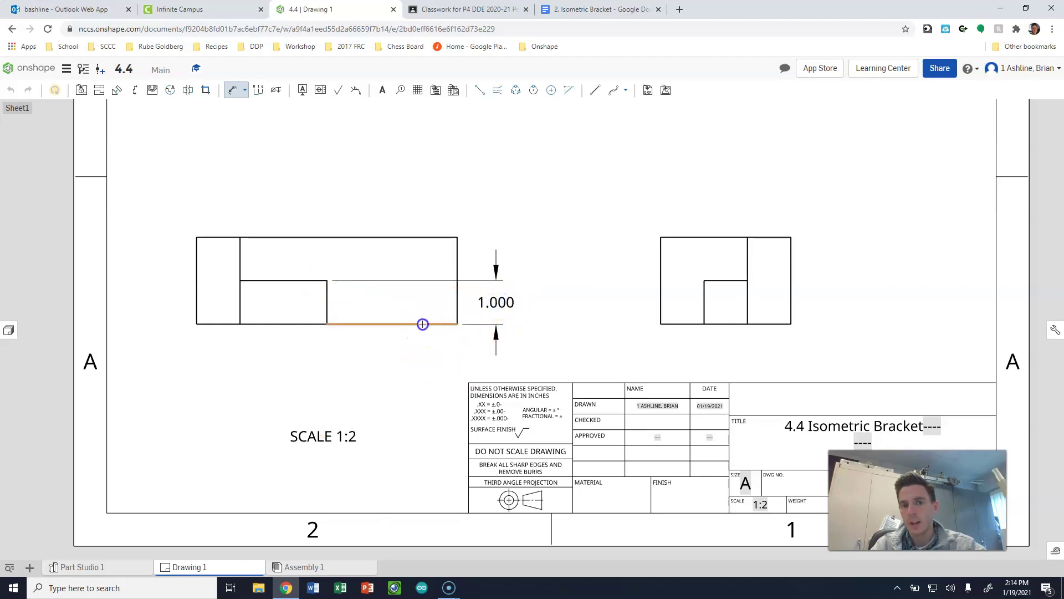
Add the 2.000 overall height dimension on the front view's right side.
left_click(428, 238)
left_click(556, 264)
left_click_drag(556, 264, 542, 281)
left_click(542, 283)
scroll(356, 387, "down", 5)
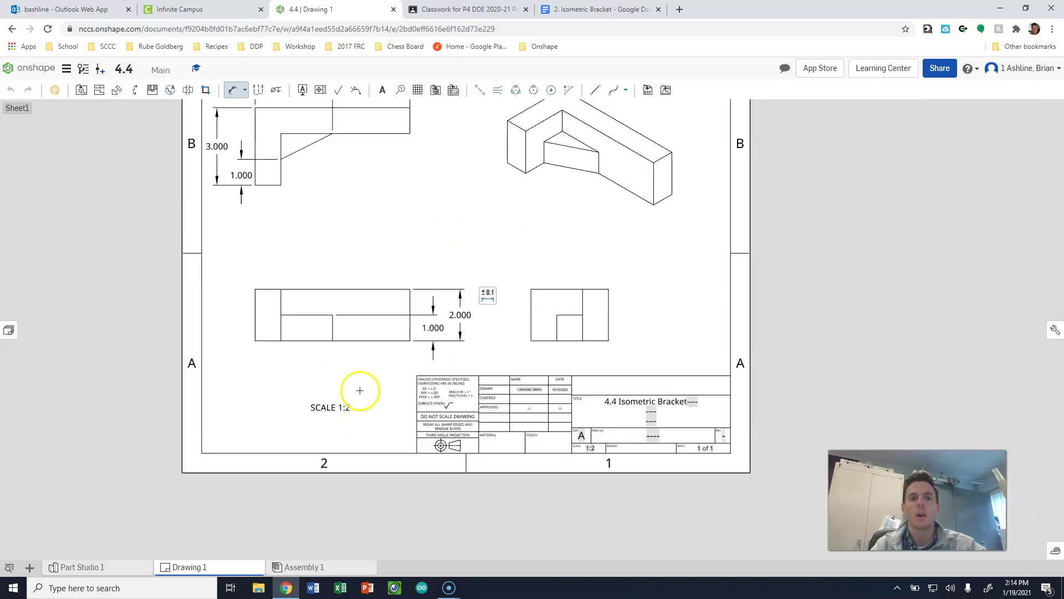
scroll(248, 148, "up", 3)
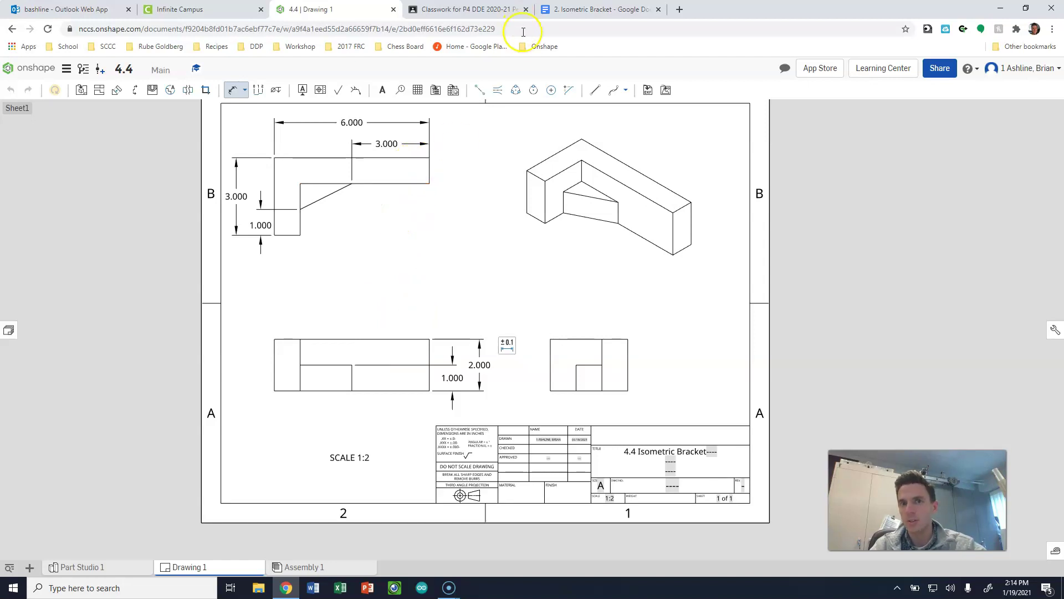
Check the reference drawing and assignment page, then return to the Onshape drawing.
left_click(577, 10)
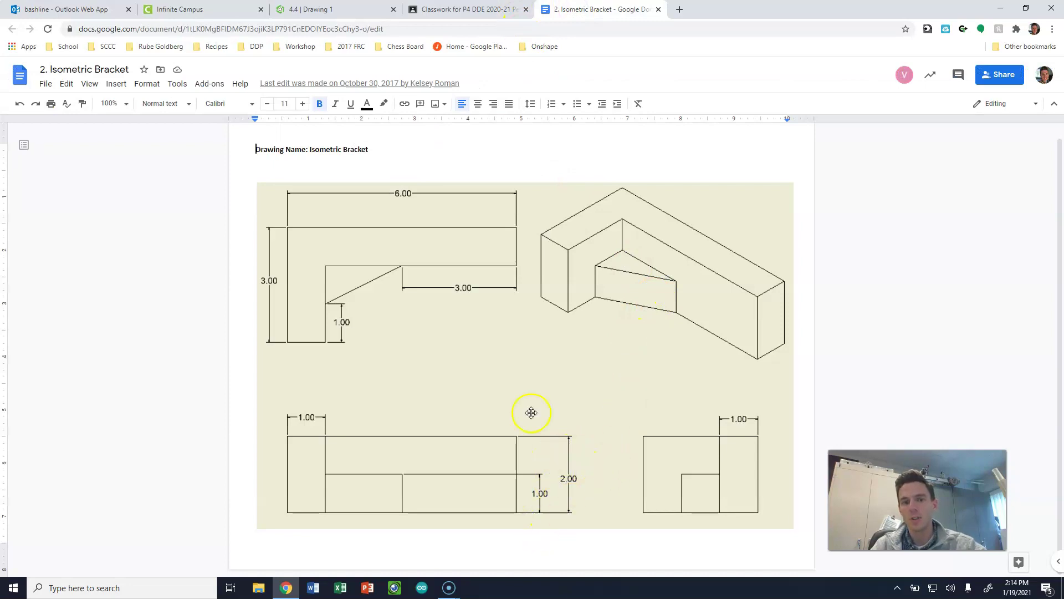
left_click(487, 9)
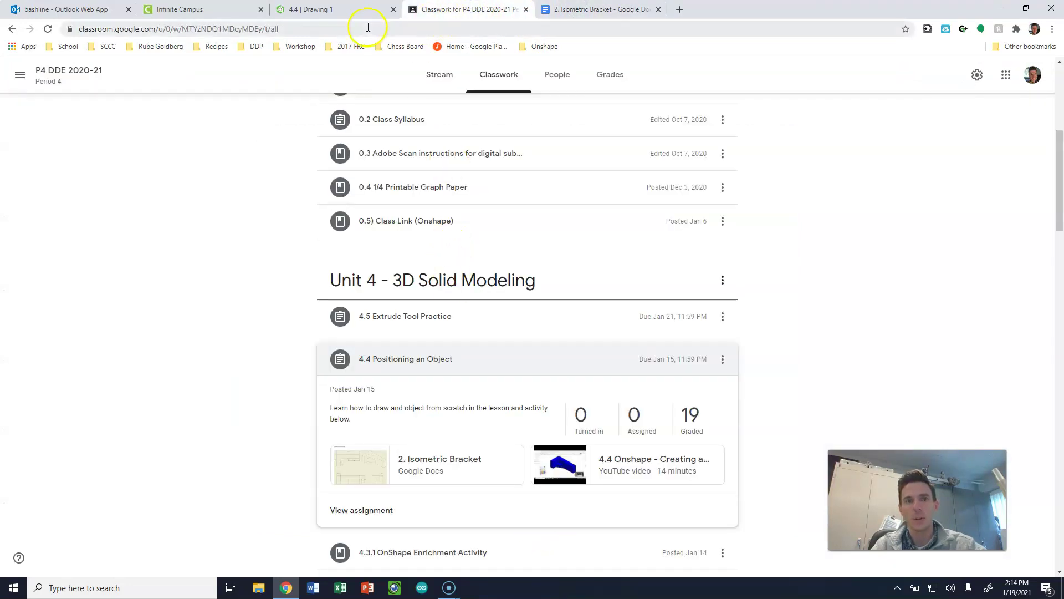
left_click(336, 10)
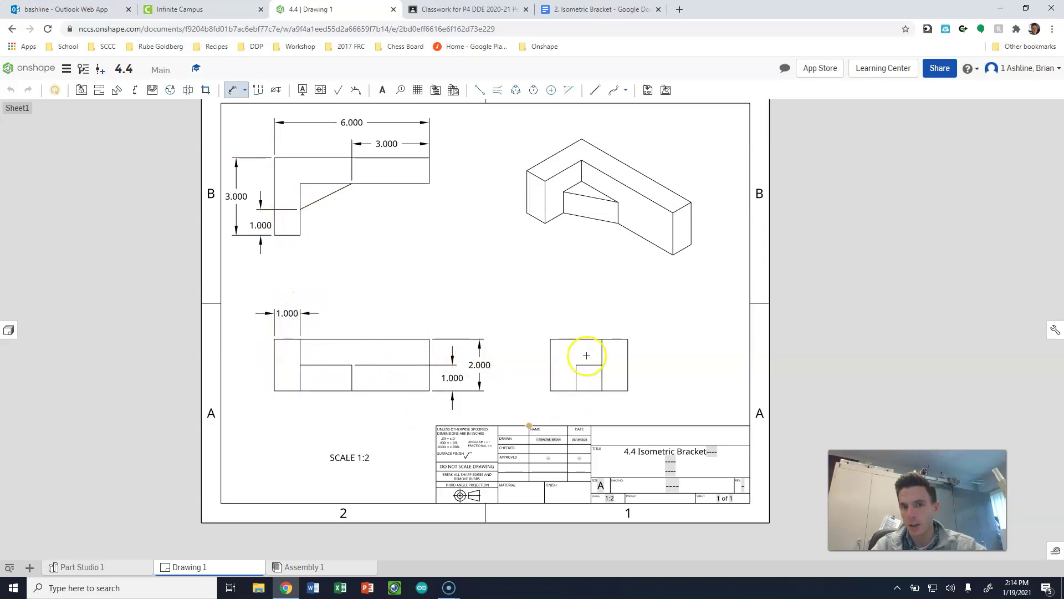
Dimension the side view's narrow right portion as 1.000, placed above the view.
left_click(606, 349)
left_click(628, 350)
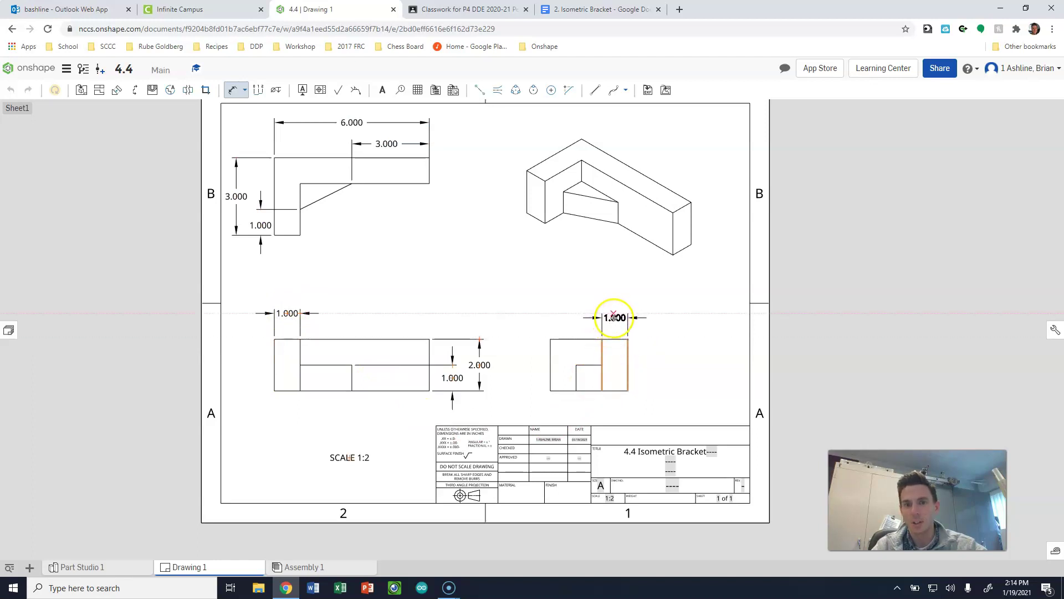
left_click(614, 316)
scroll(614, 356, "down", 2)
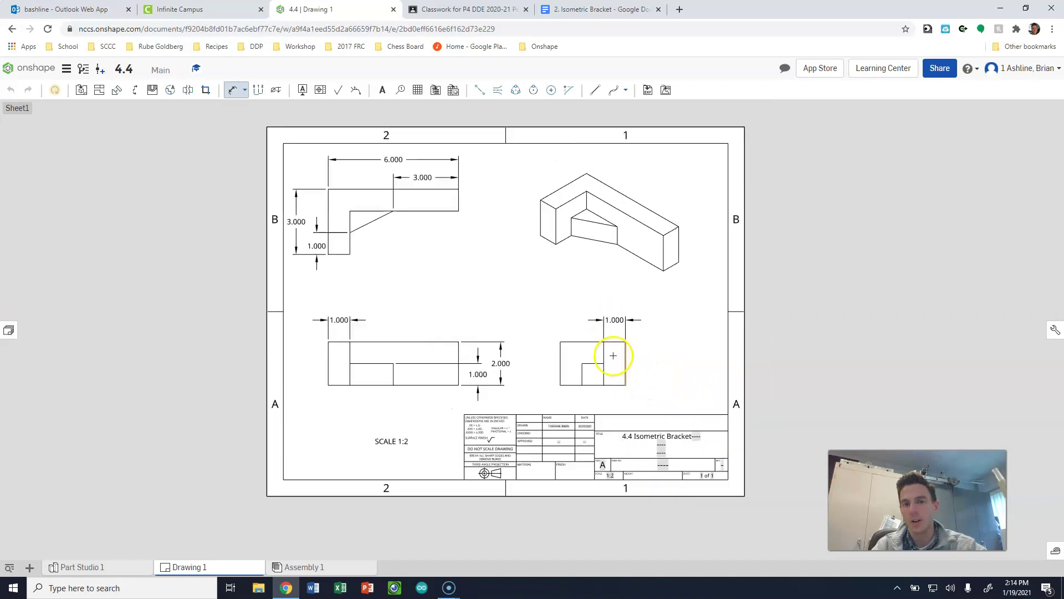
scroll(610, 321, "up", 8)
scroll(610, 319, "down", 4)
left_click(604, 265)
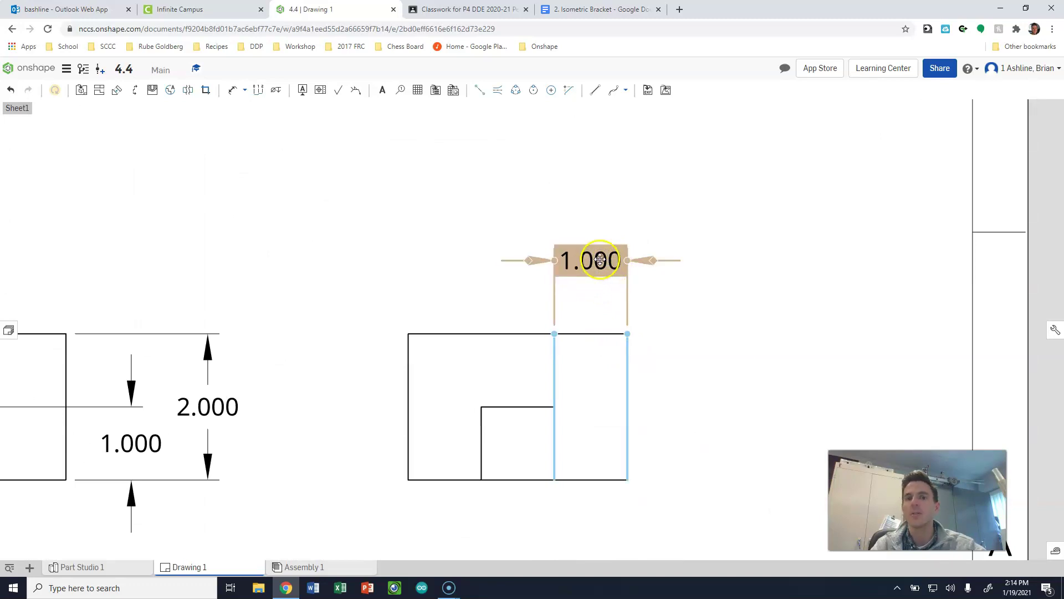
left_click(576, 262)
mouse_move(576, 262)
left_mouse_down()
mouse_move(459, 264)
mouse_move(589, 263)
left_mouse_up()
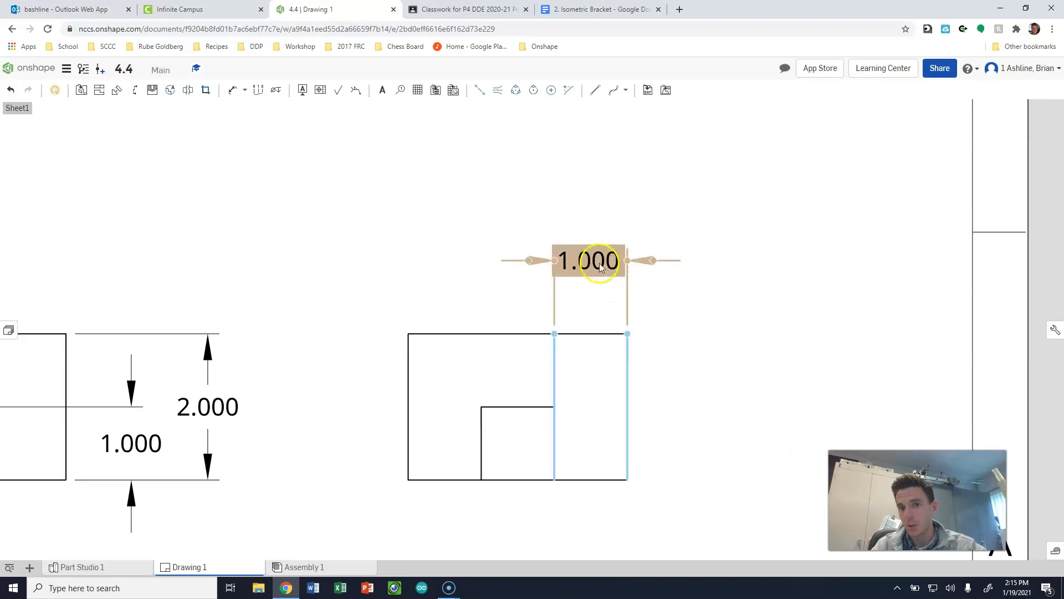
left_click_drag(596, 260, 490, 267)
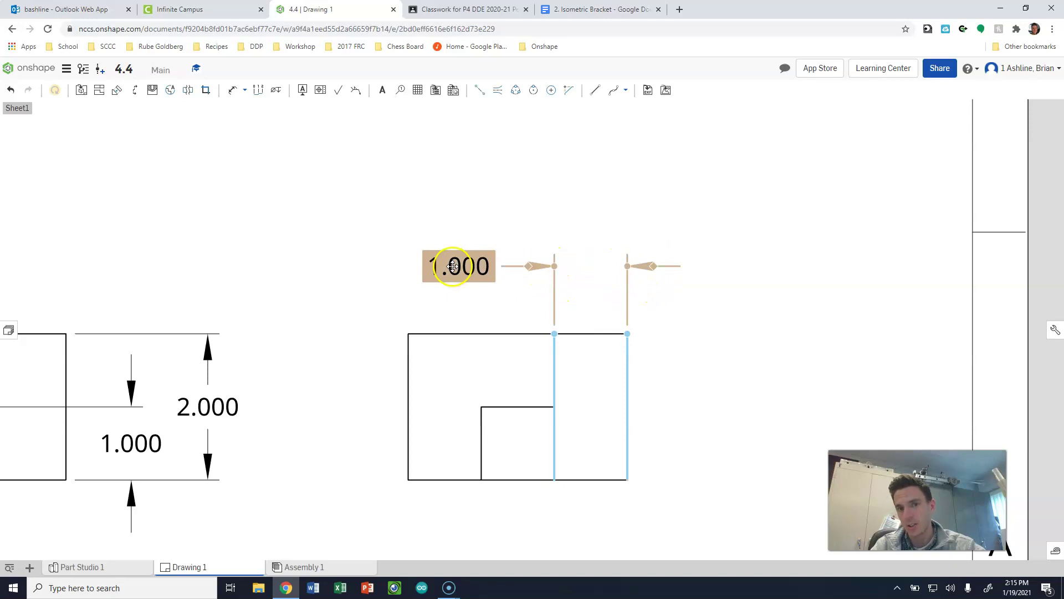
left_click_drag(459, 267, 593, 273)
scroll(599, 290, "down", 3)
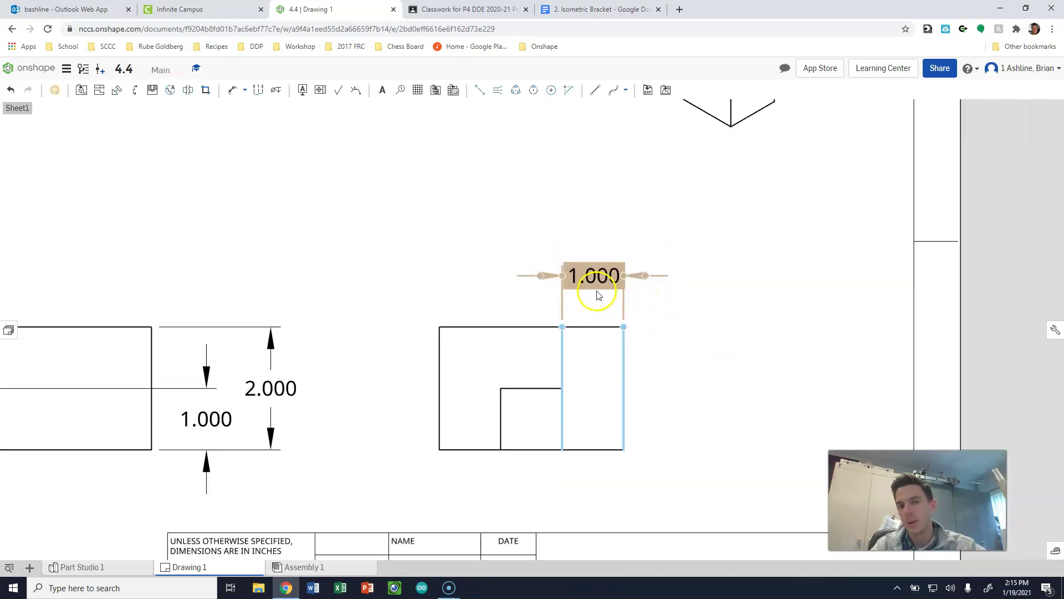
scroll(614, 333, "up", 3)
scroll(594, 295, "up", 1)
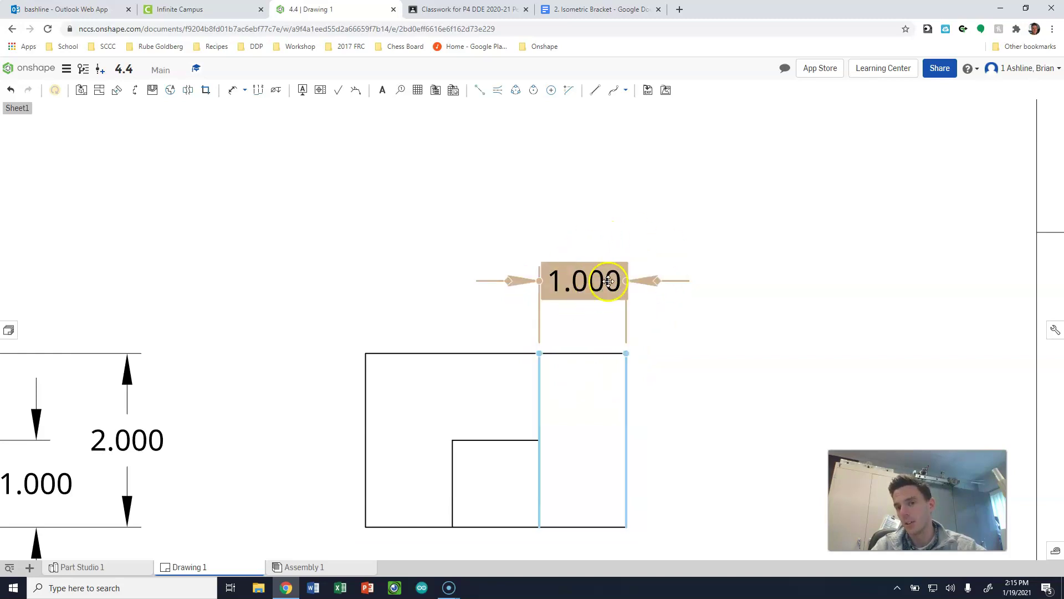
scroll(606, 278, "down", 5)
scroll(516, 213, "up", 1)
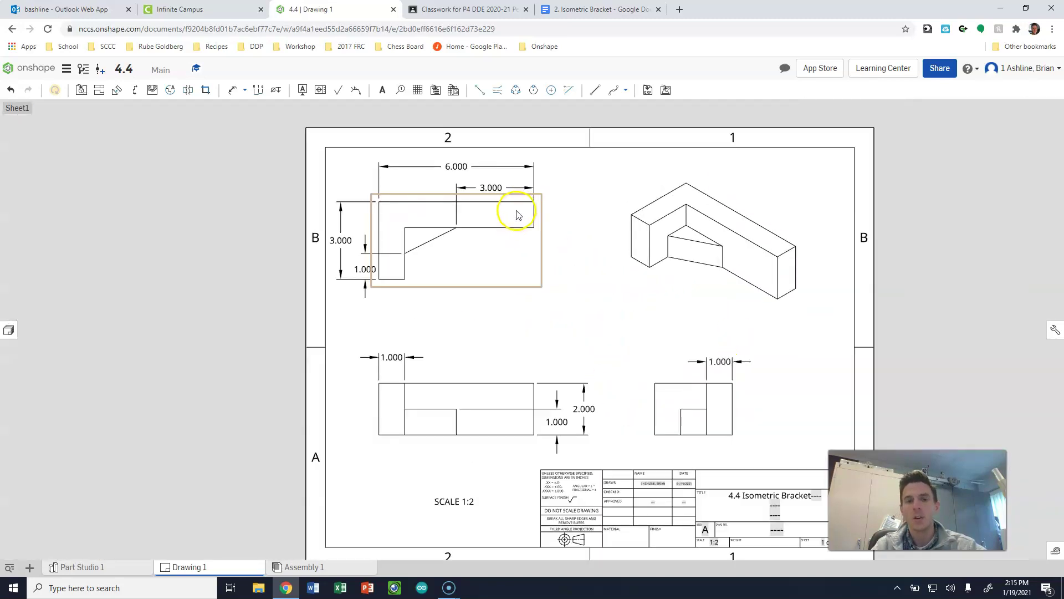
Print Drawing 1 from the Document menu, opening its PDF version in a new tab.
left_click(794, 471)
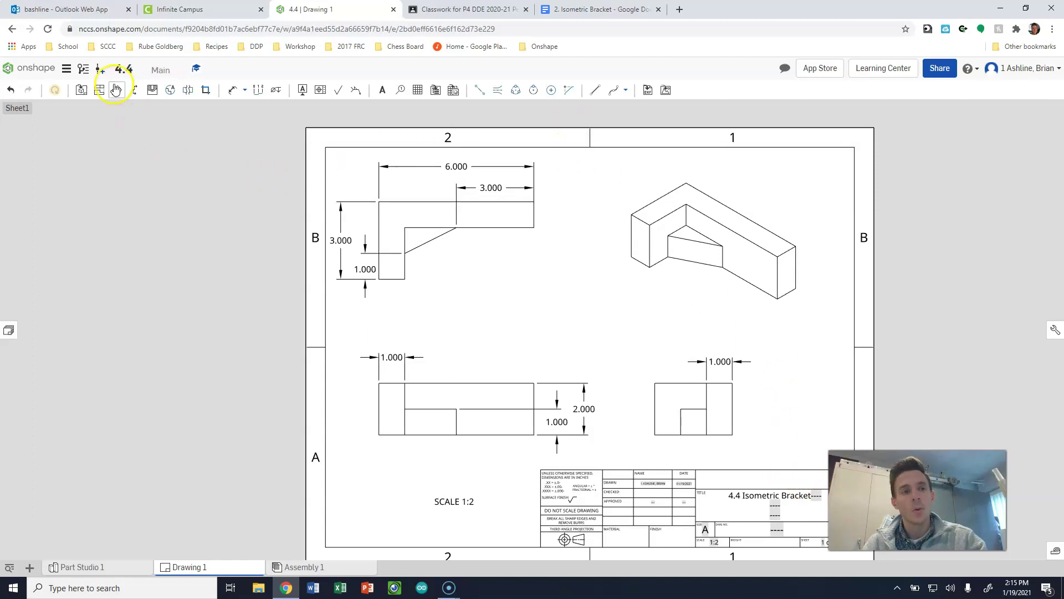
left_click(66, 72)
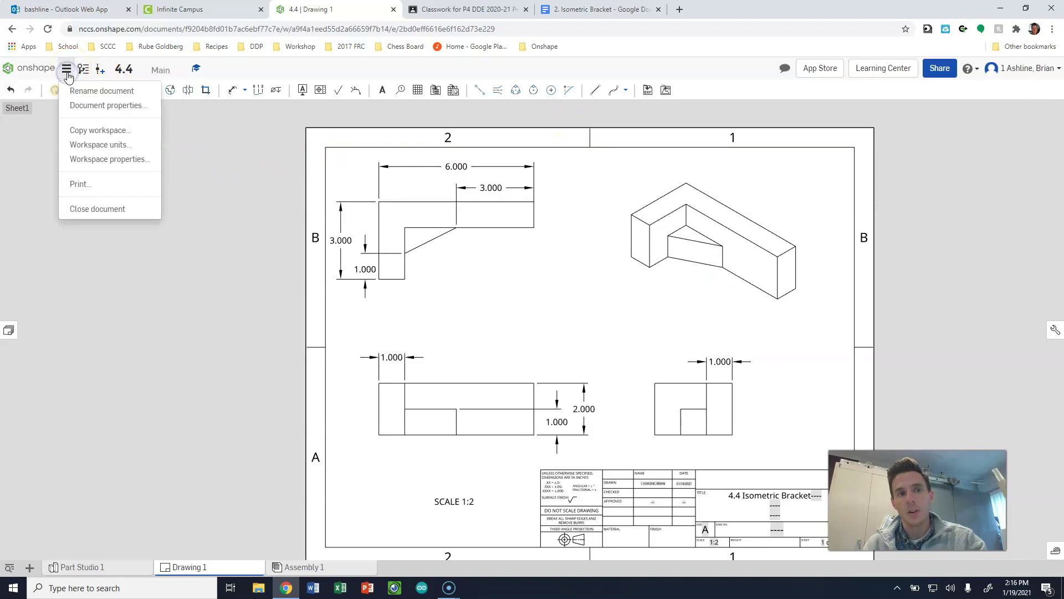
left_click(84, 184)
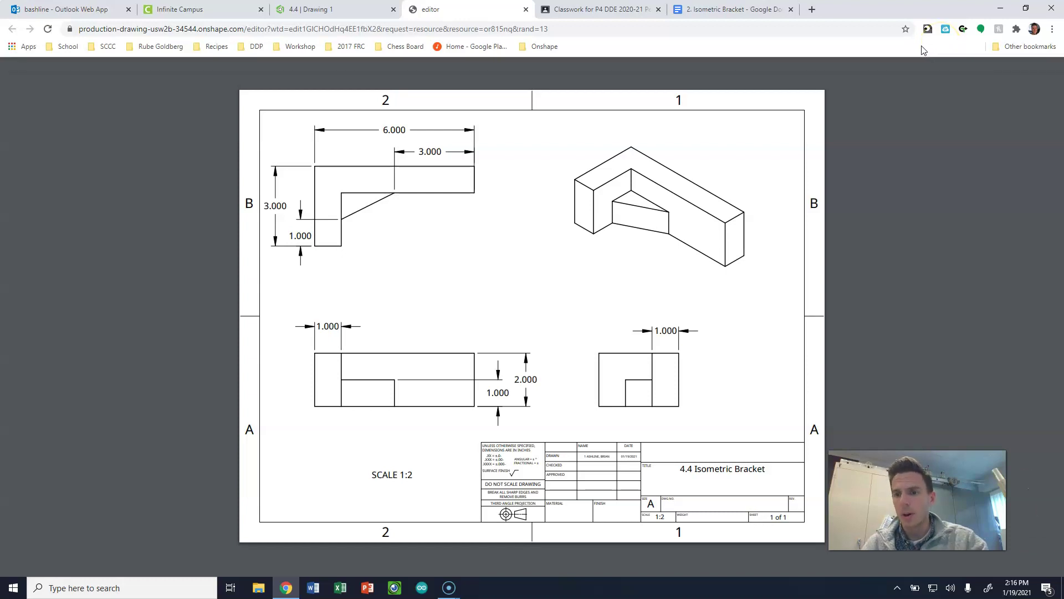
Set the print destination to Save as PDF and start saving the drawing.
left_click(908, 56)
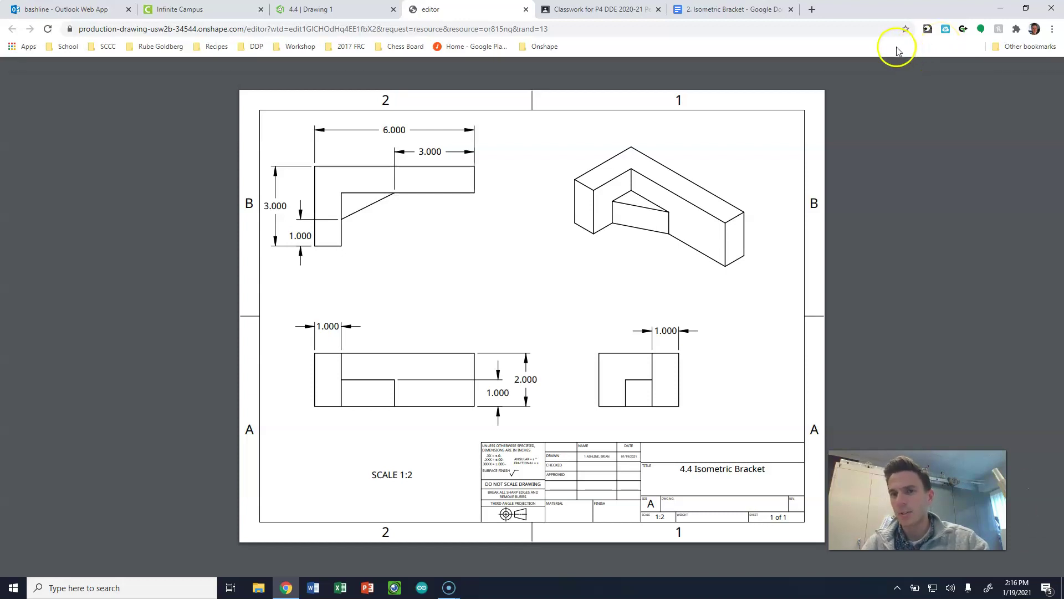
mouse_move(884, 64)
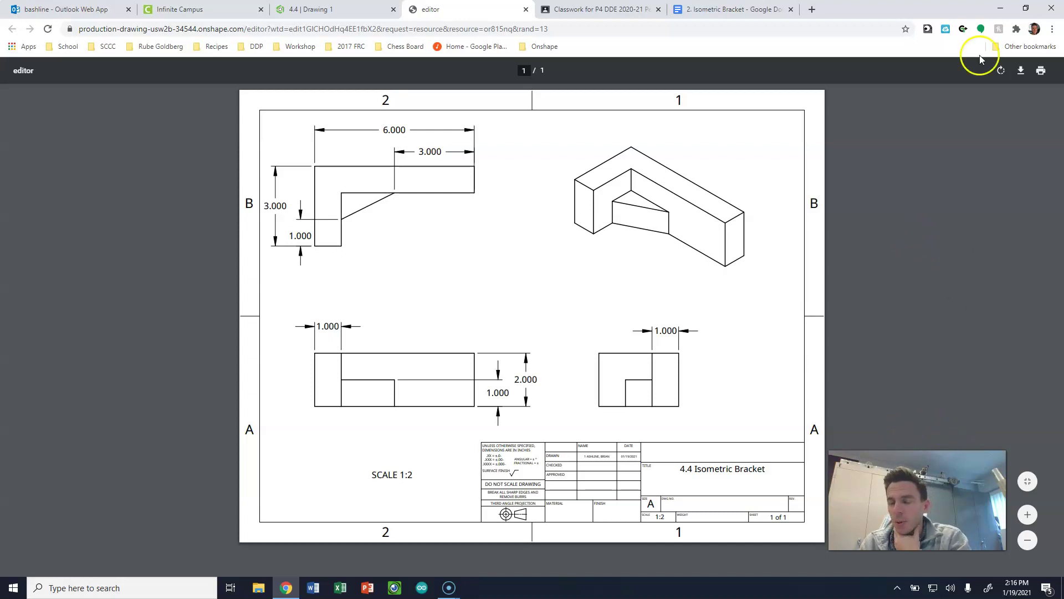
left_click(1041, 72)
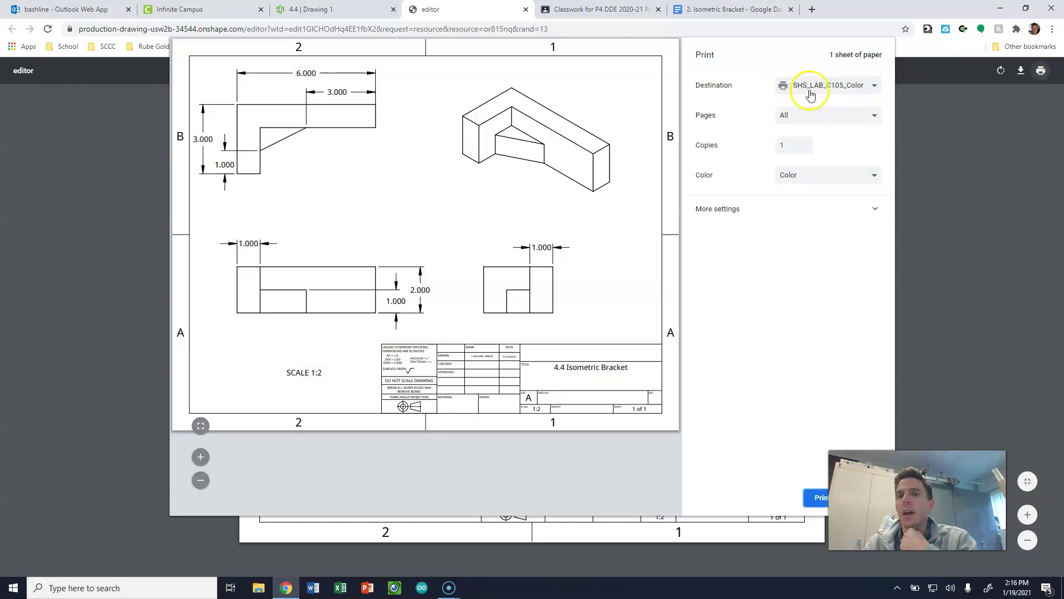
left_click(814, 86)
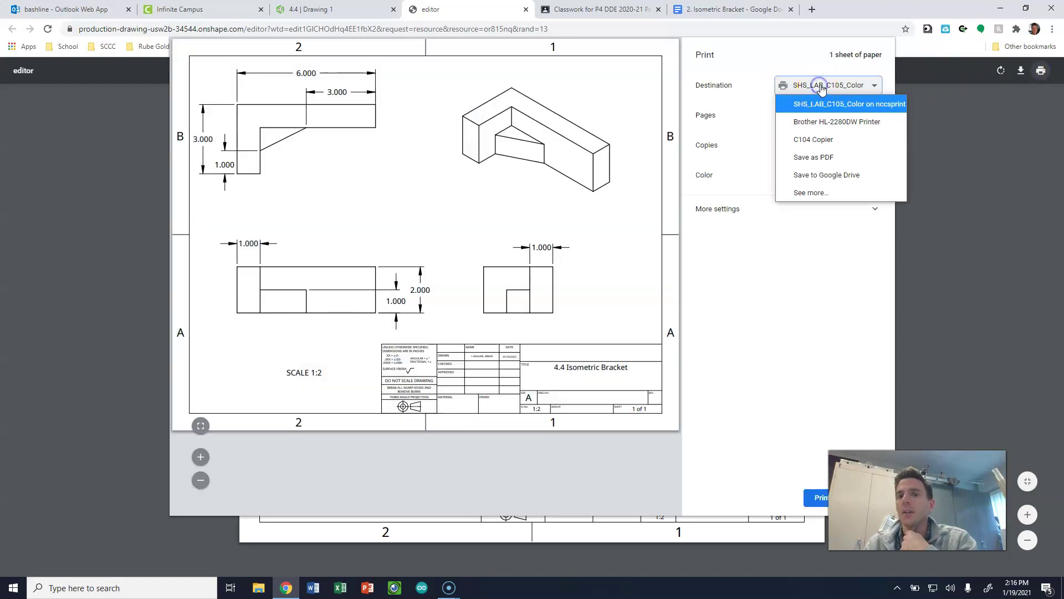
left_click(852, 160)
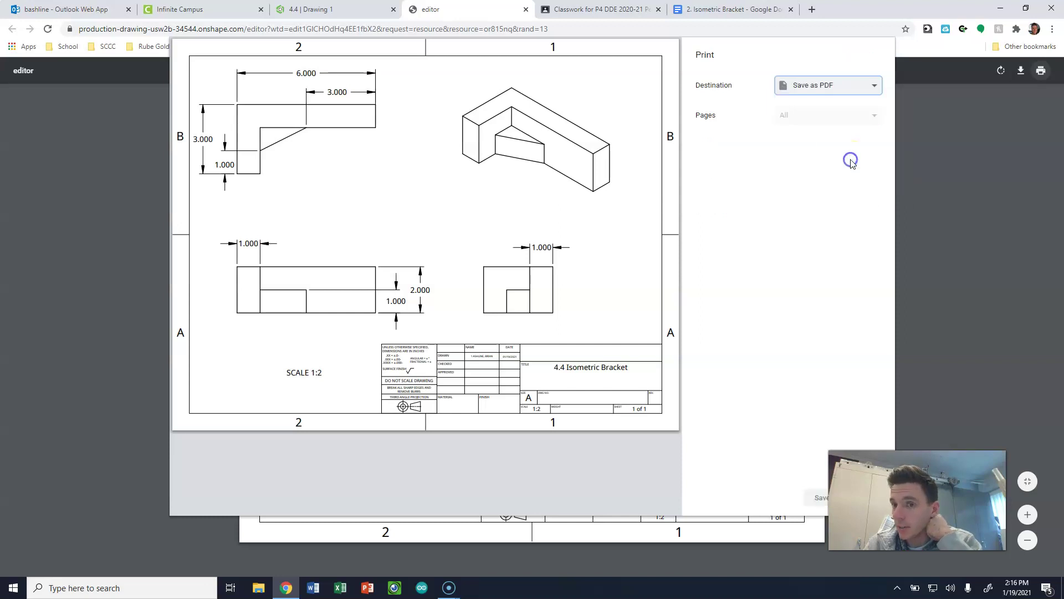
left_click(819, 498)
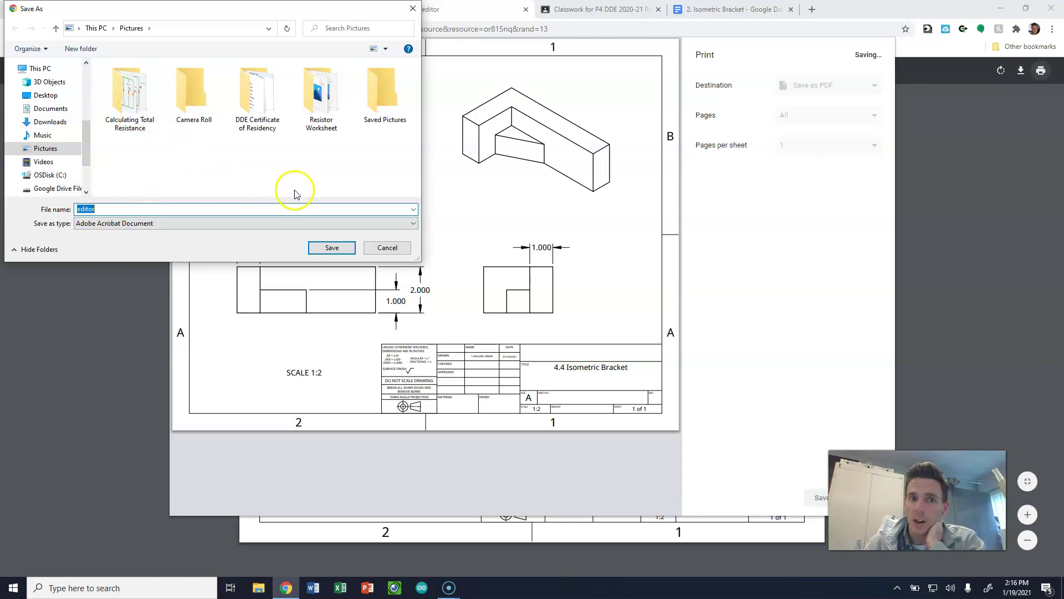
Save the PDF in the Pictures folder under the name '4.4 Isometric bracket'.
left_click(39, 155)
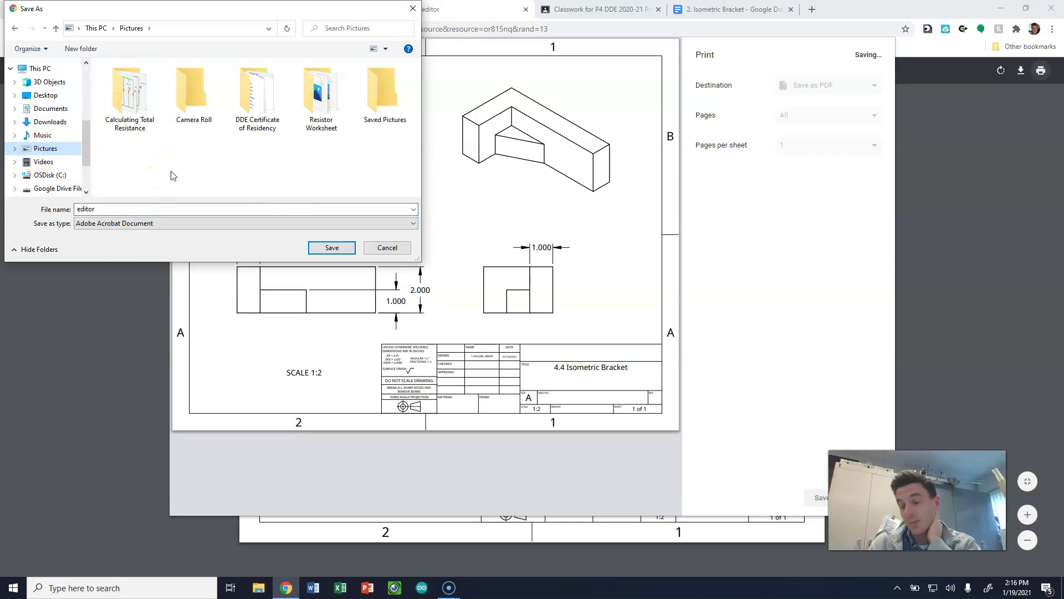
left_click(151, 178)
left_click(144, 175)
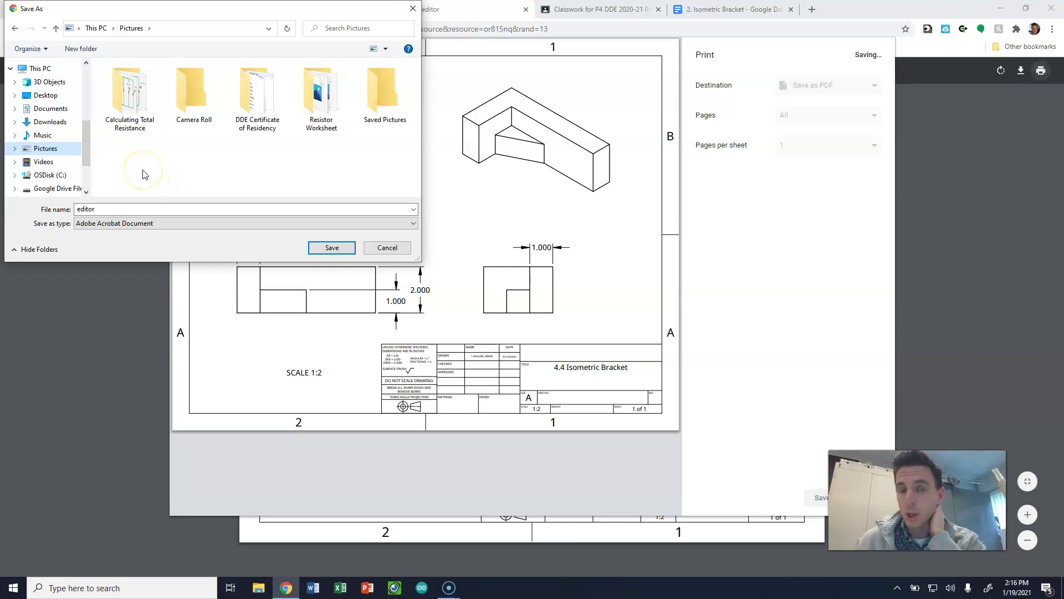
double_click(133, 210)
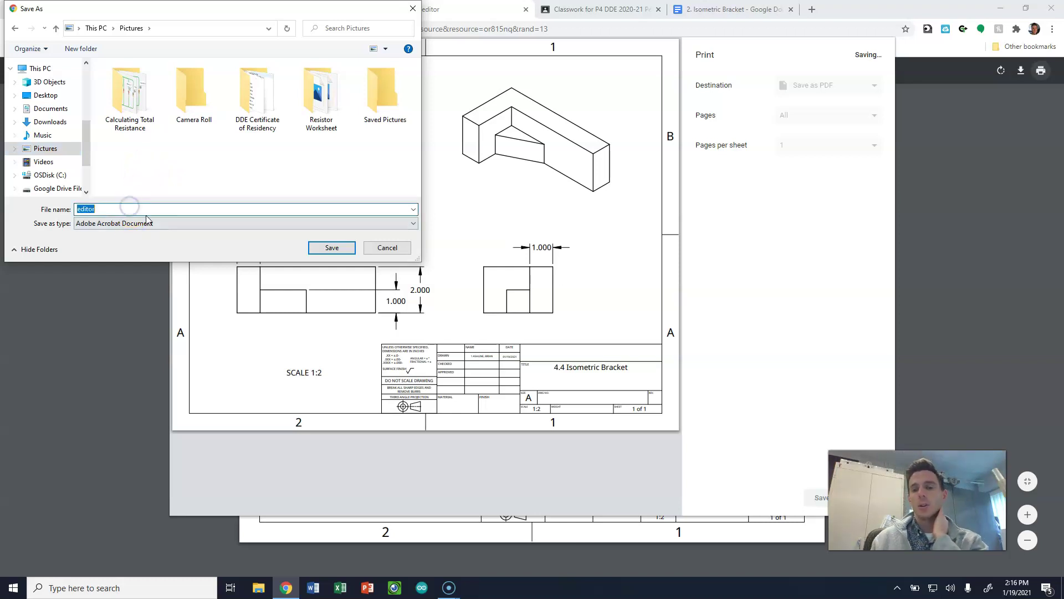
type("4.4")
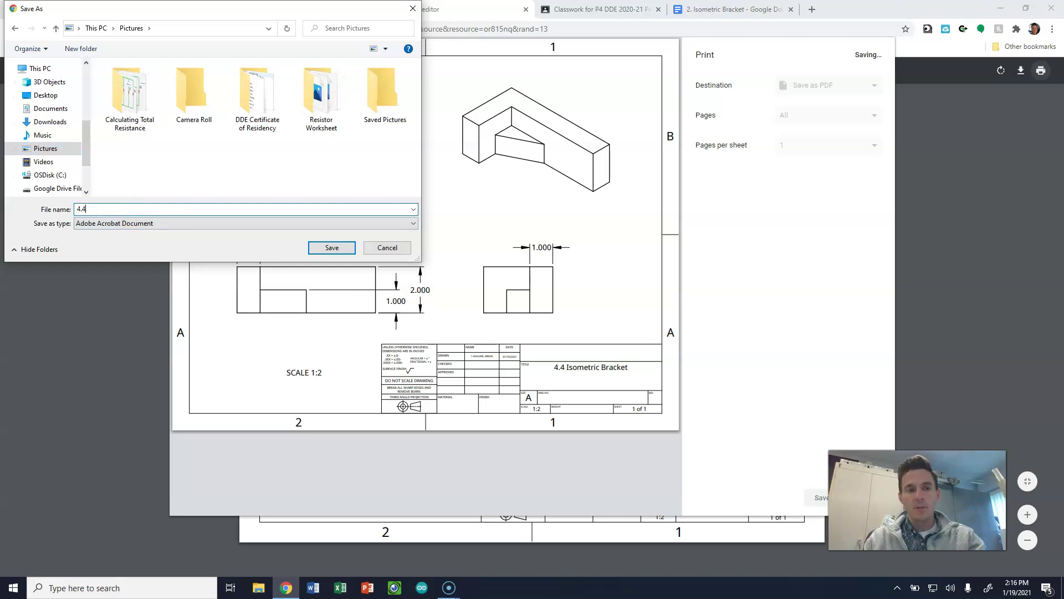
type(" Isomet")
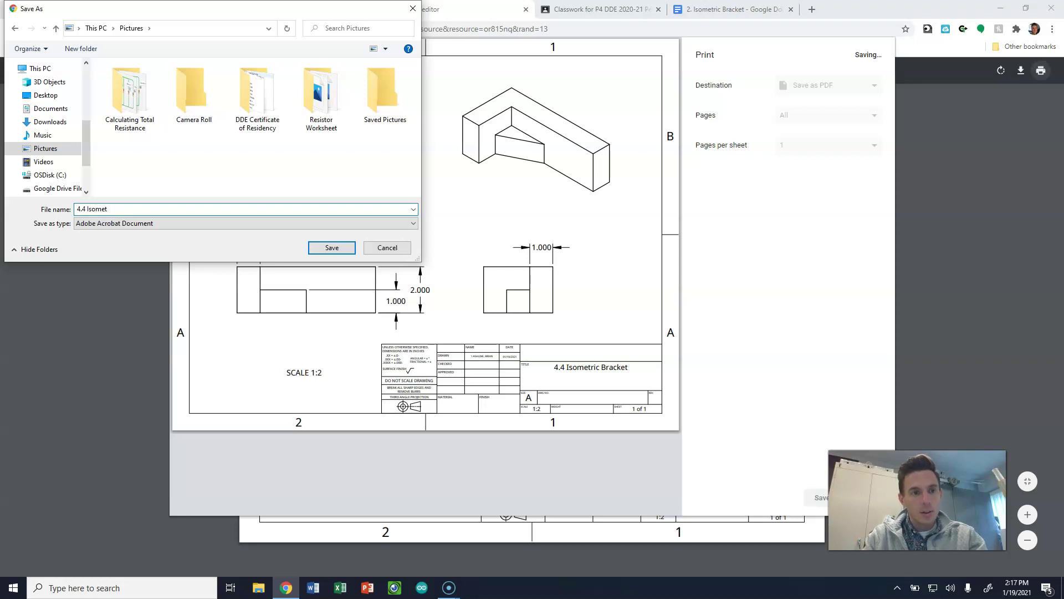
type("ric bracket")
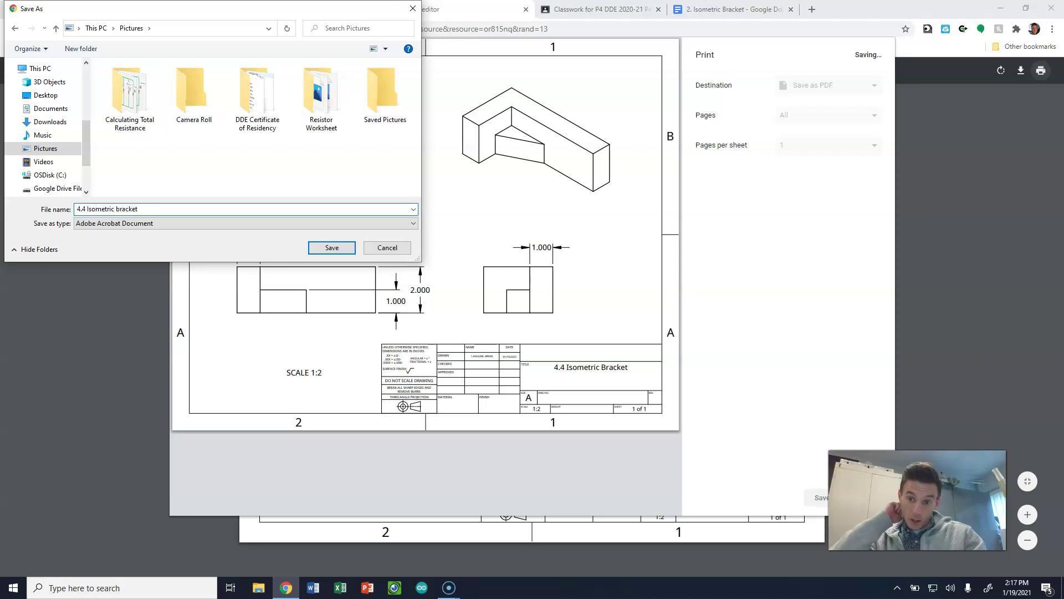
left_click(332, 248)
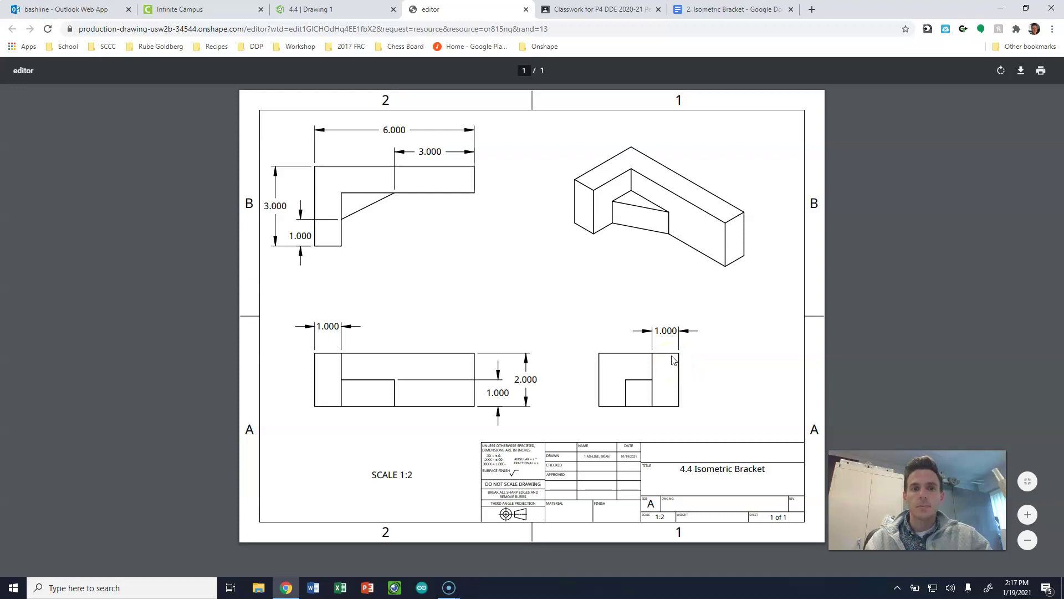
Find and select the 4.4 Isometric bracket PDF in File Explorer's Pictures folder.
left_click(1001, 8)
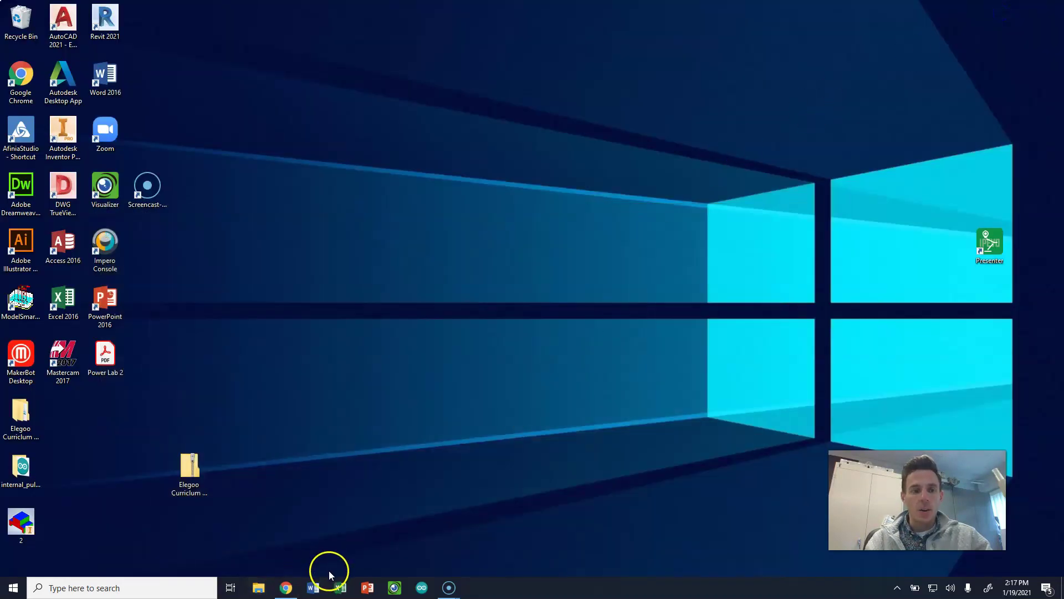
left_click(259, 587)
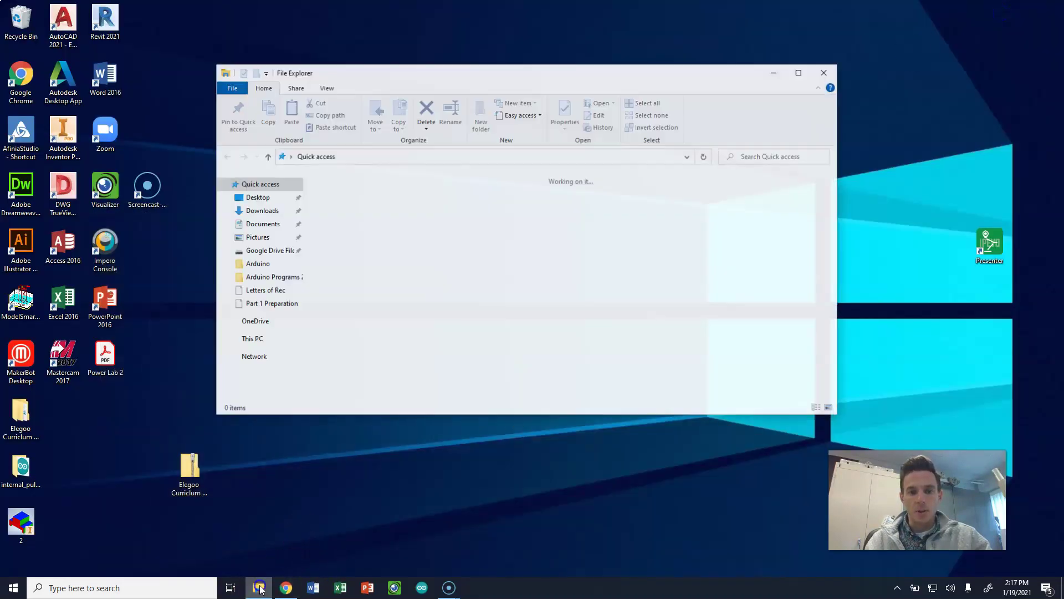
left_click(259, 587)
left_click(263, 587)
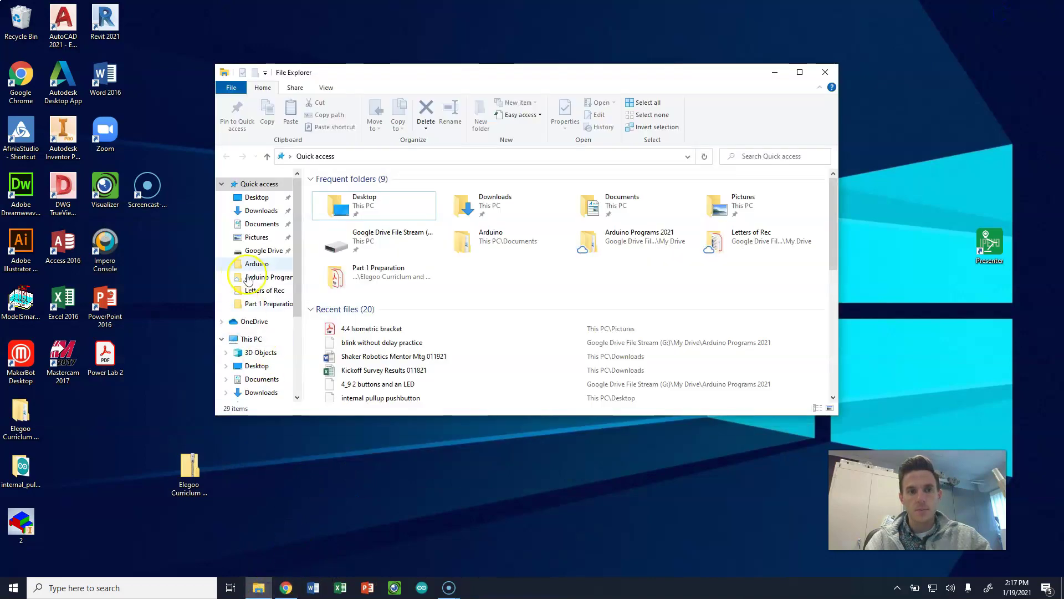
left_click(257, 237)
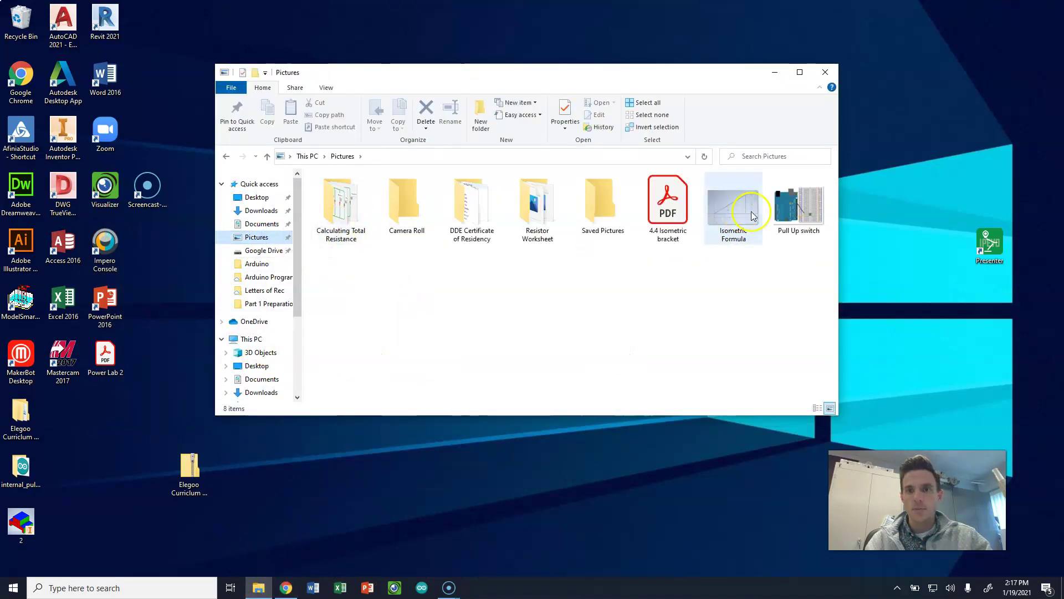
left_click(671, 216)
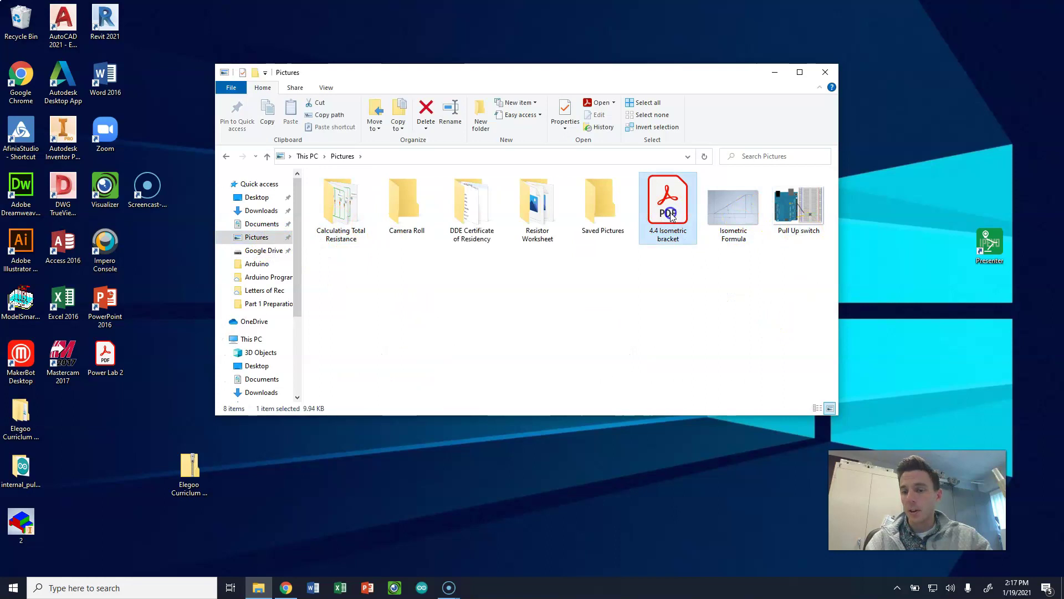
Open 4.4 Isometric bracket.pdf in Acrobat Reader DC to review the drawing.
double_click(669, 213)
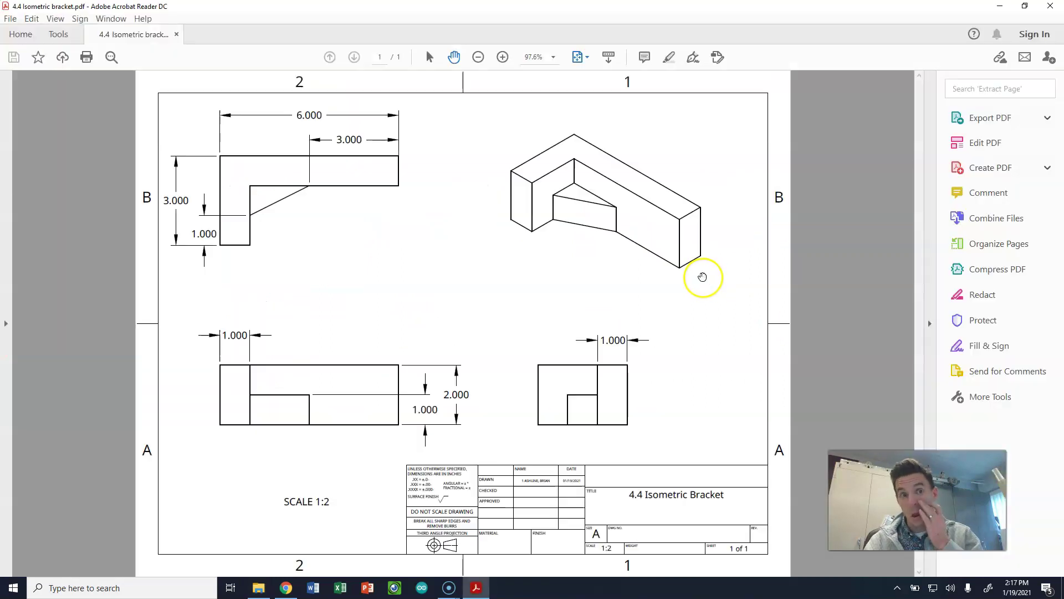